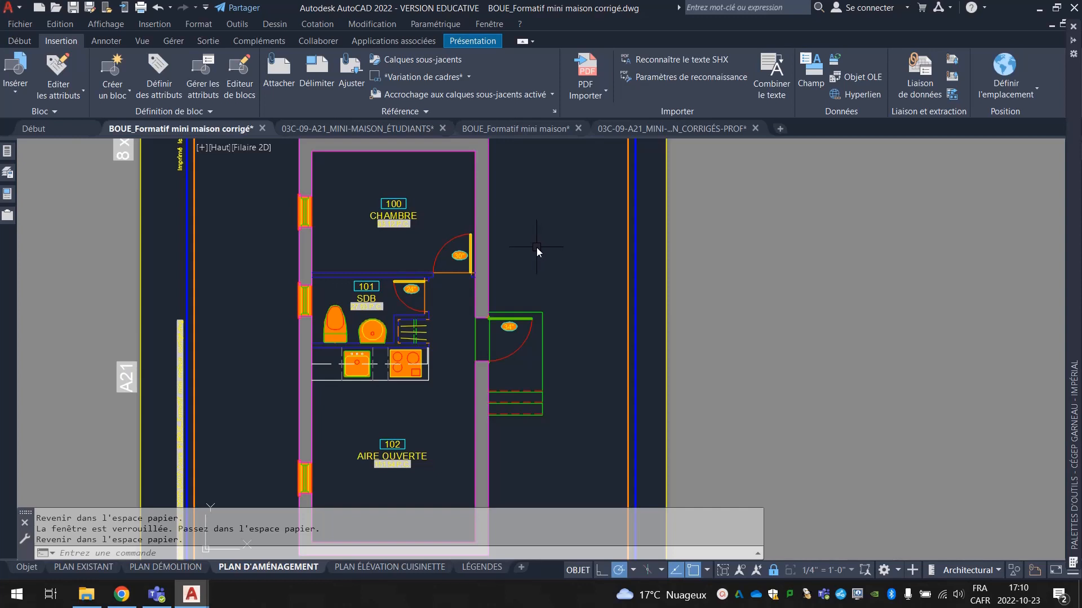
- Set the MAT attribute of the room 100 CHAMBRE identification block to CARPETTE
double_click(395, 206)
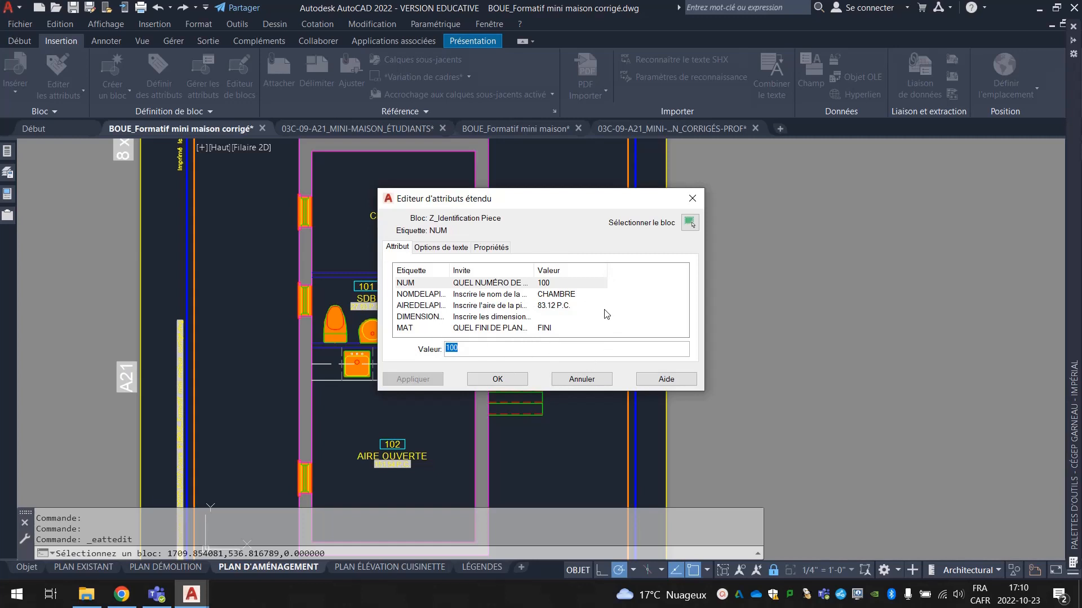
left_click(547, 329)
left_click_drag(490, 345, 433, 353)
key("BackSpace")
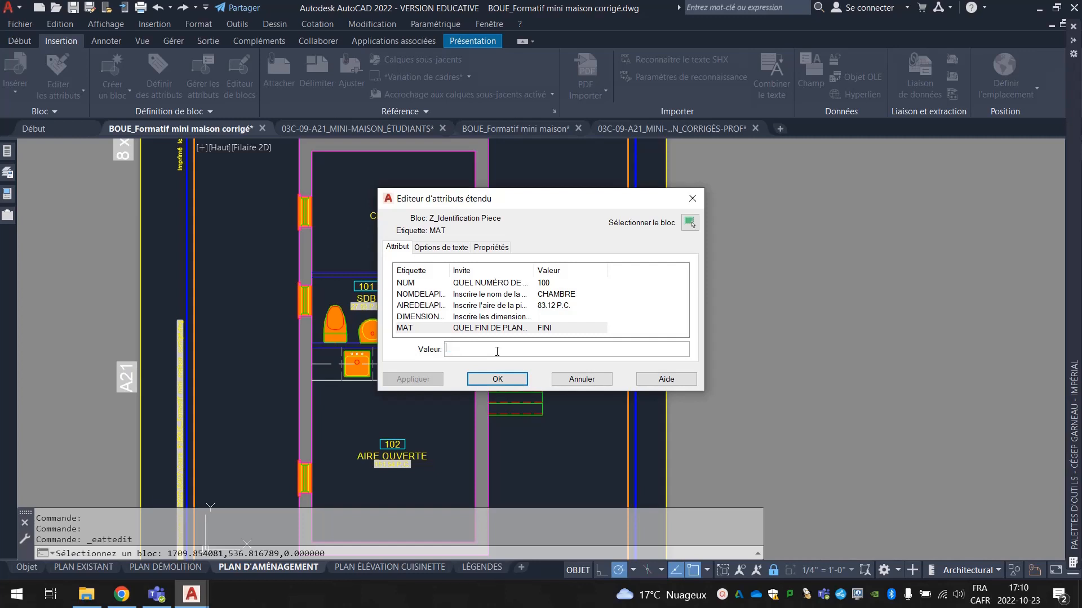
type("CARPETTE")
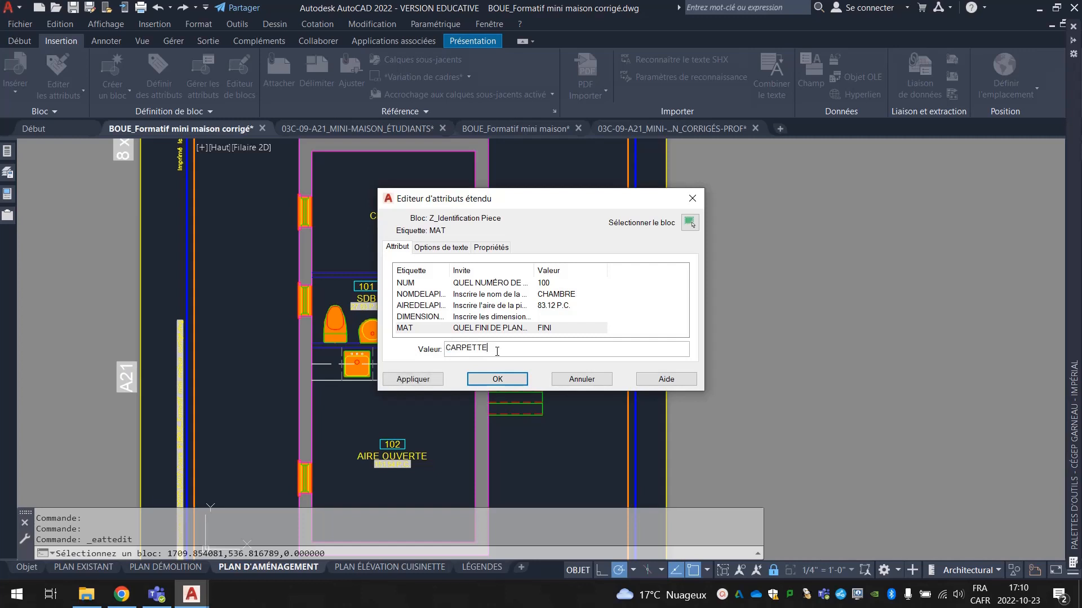
key("Return")
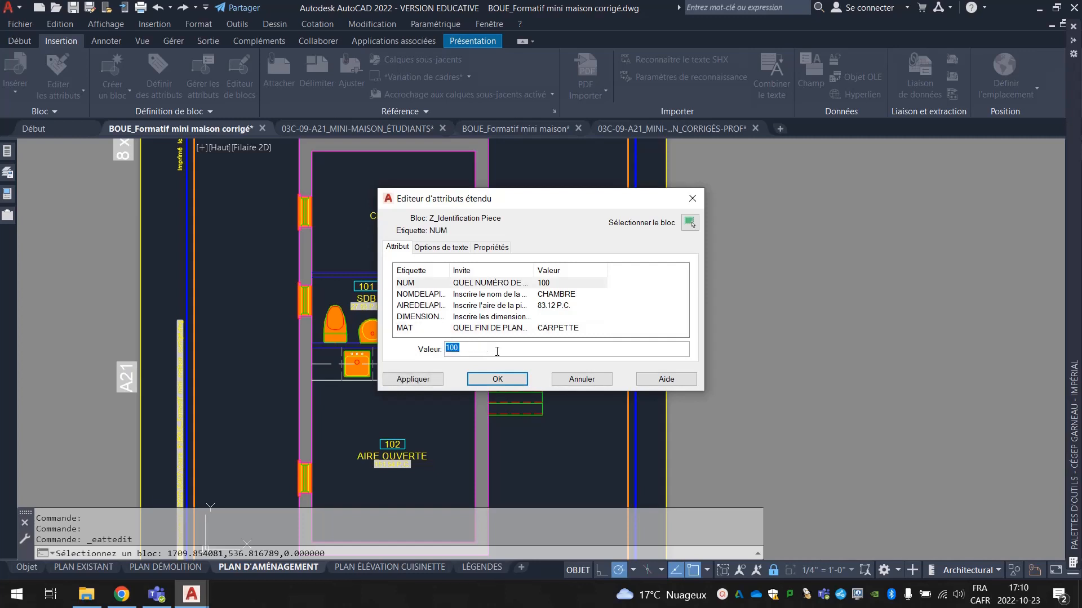
left_click(497, 379)
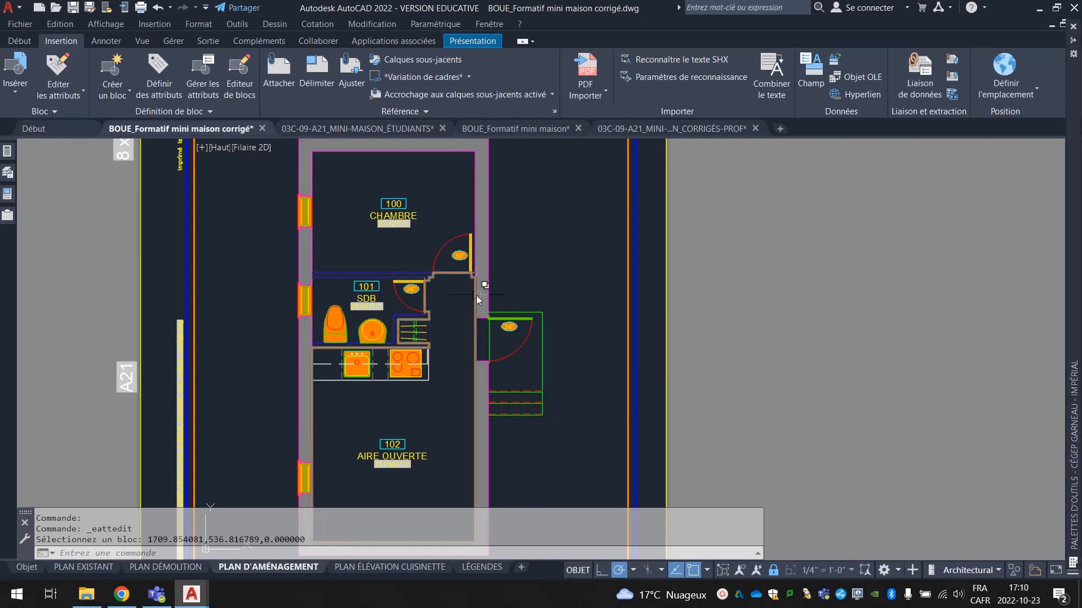
- Switch to the LÉGENDES layout and start the data extraction wizard
scroll(505, 276, "down", 2)
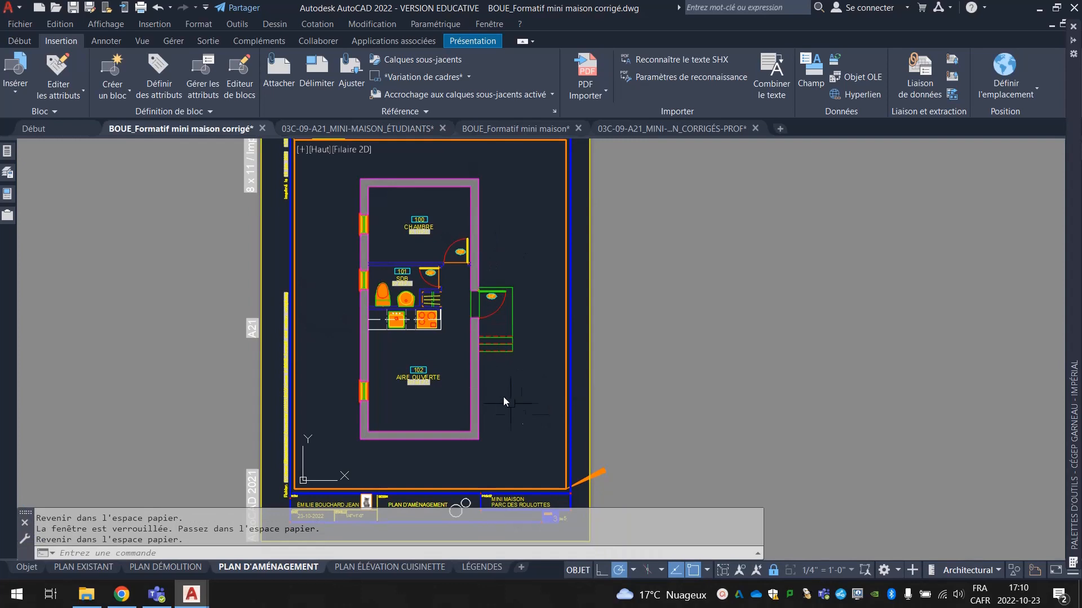
left_click(482, 568)
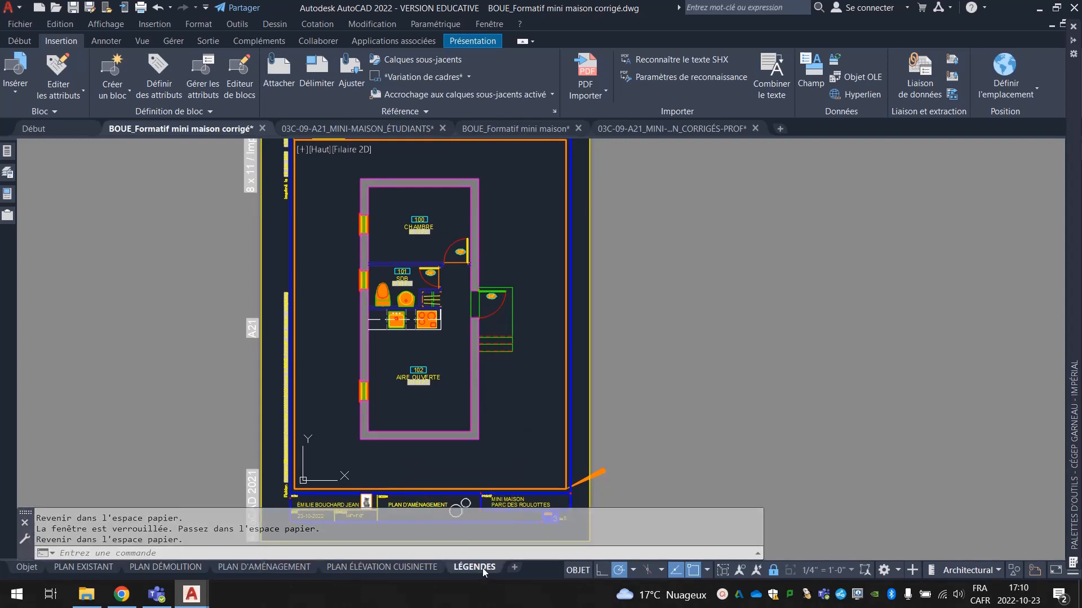
scroll(484, 395, "down", 4)
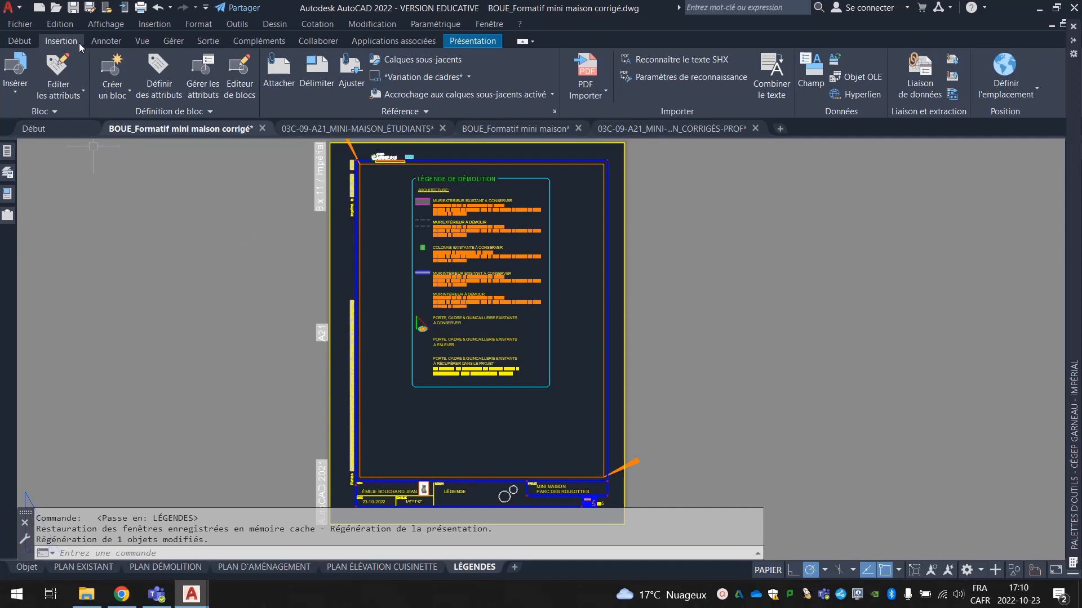
left_click(21, 44)
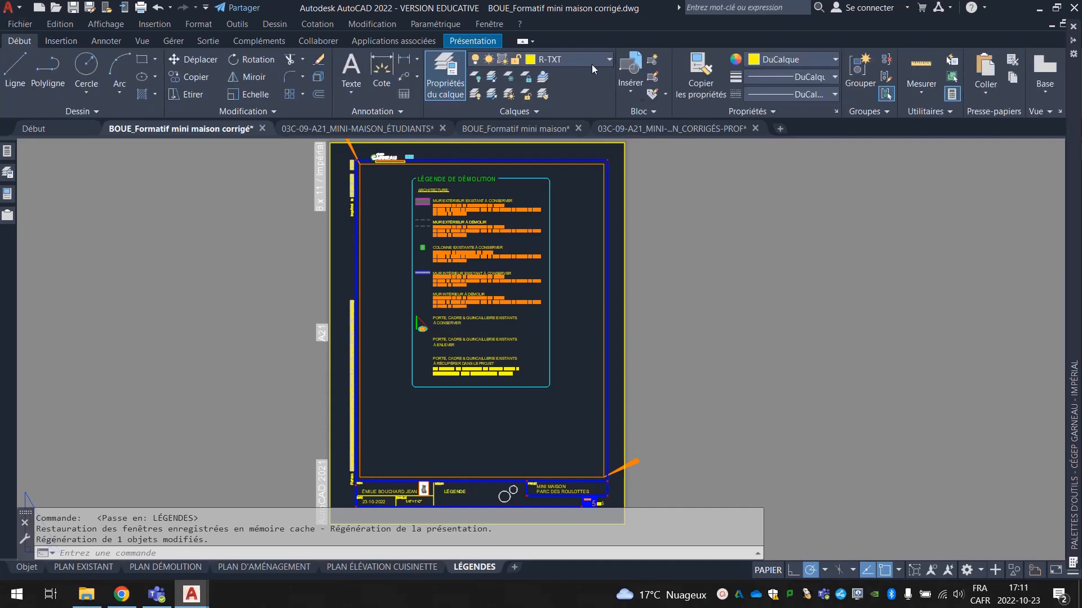
left_click(59, 43)
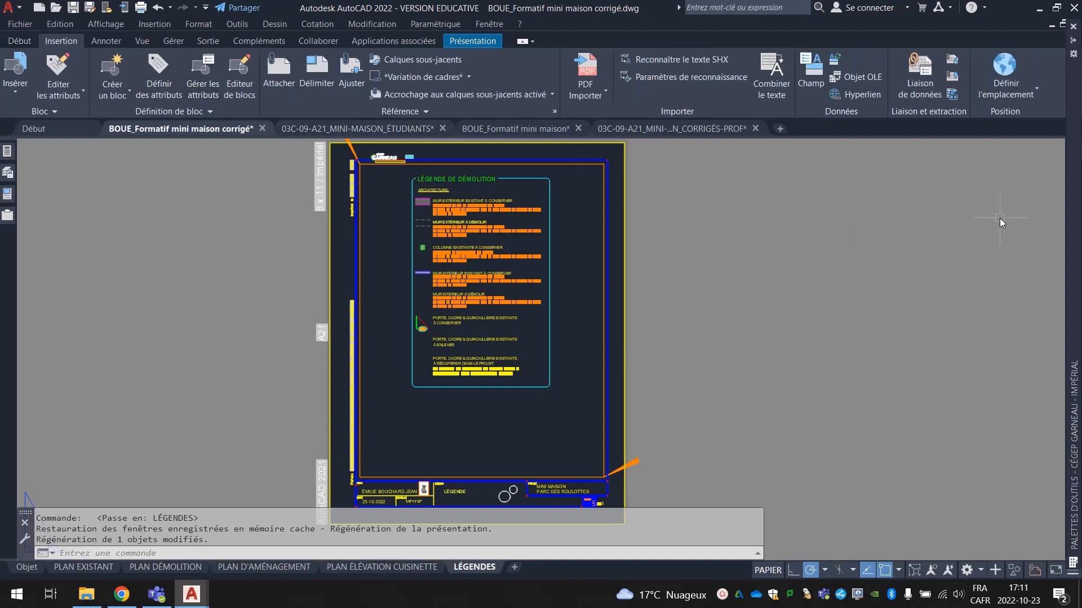
left_click(952, 94)
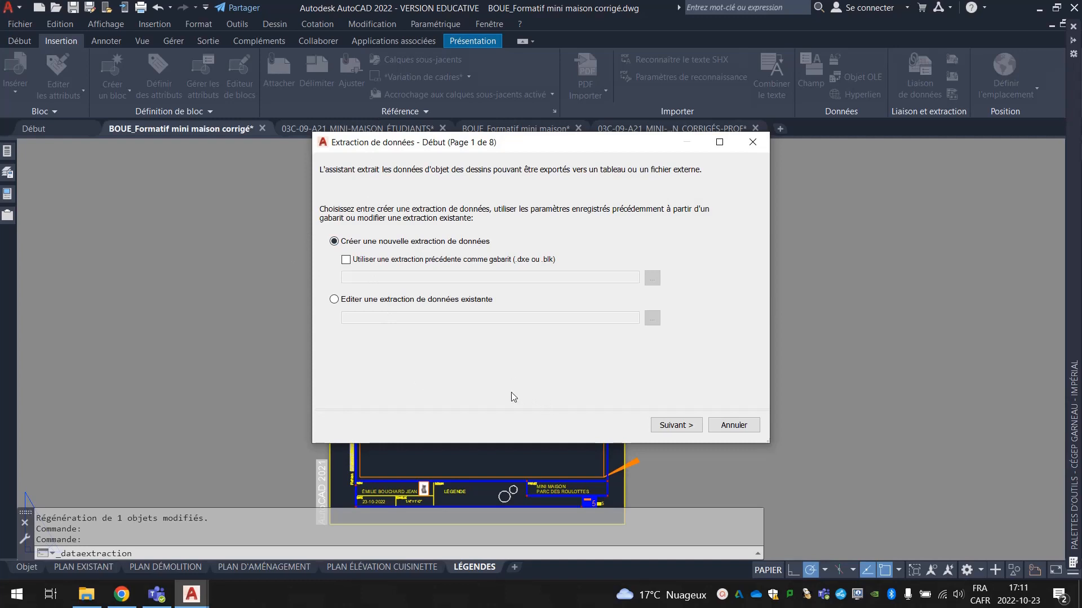
- Create a new data extraction and save it as "BOUE_Tableau superficies minichalet" in the Cours 9 folder
left_click(670, 425)
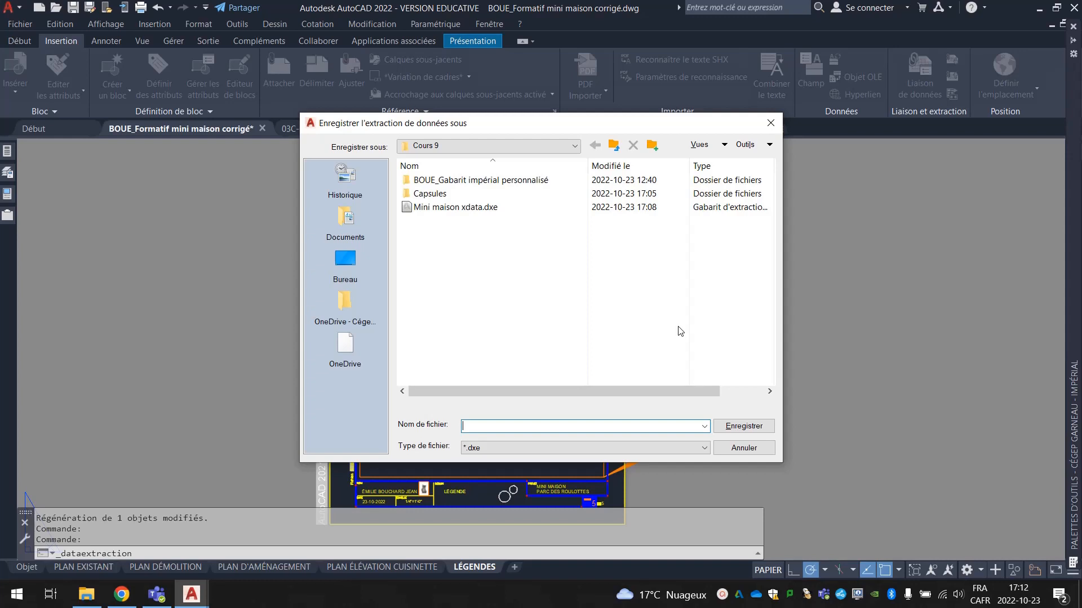
type("BOUE")
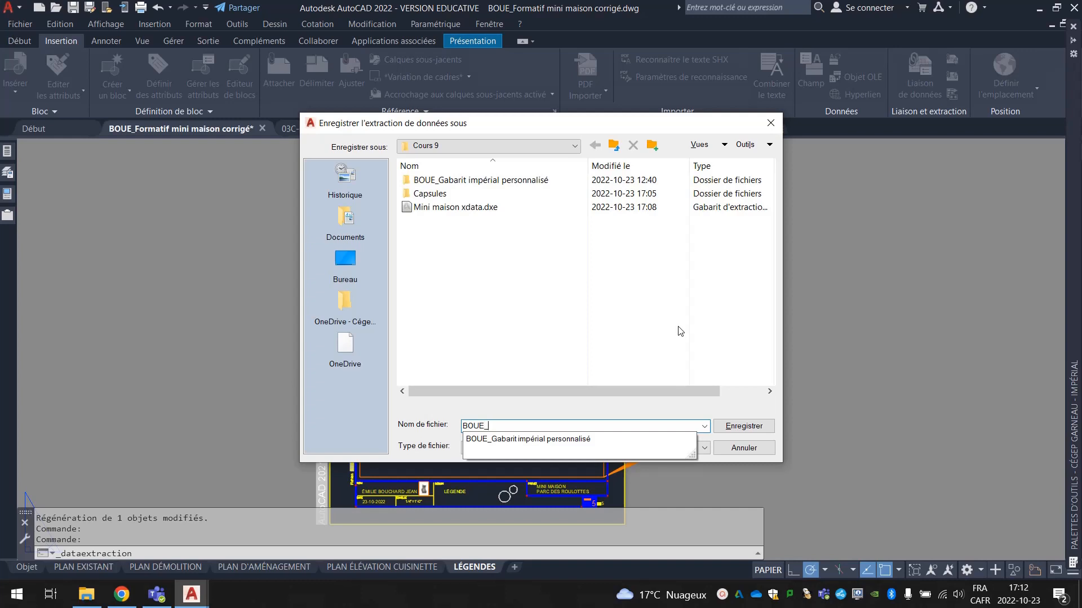
type("_Tab")
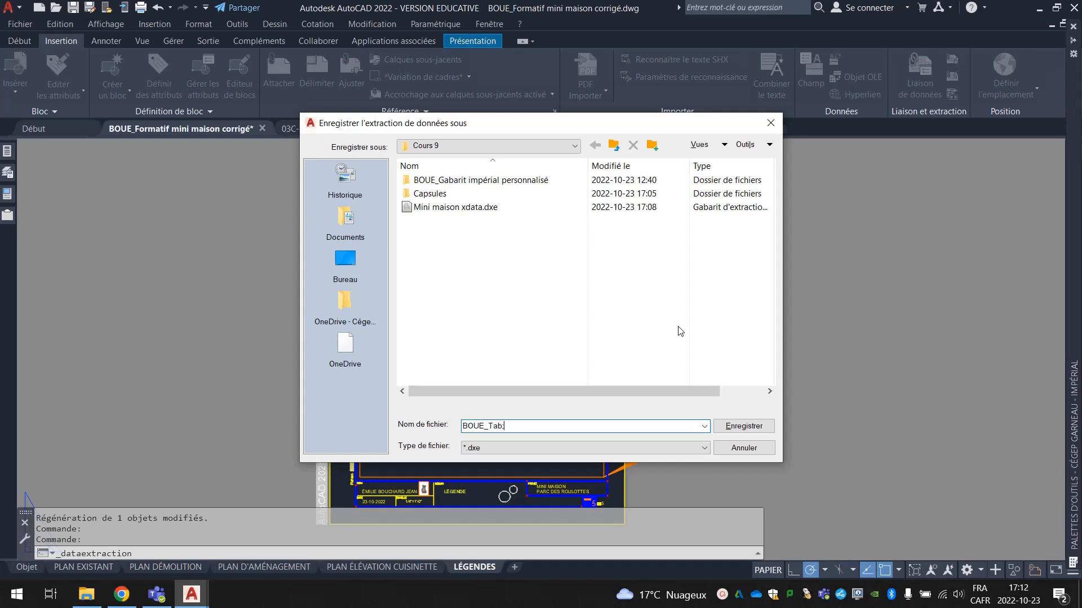
type("leau superficies minichalet")
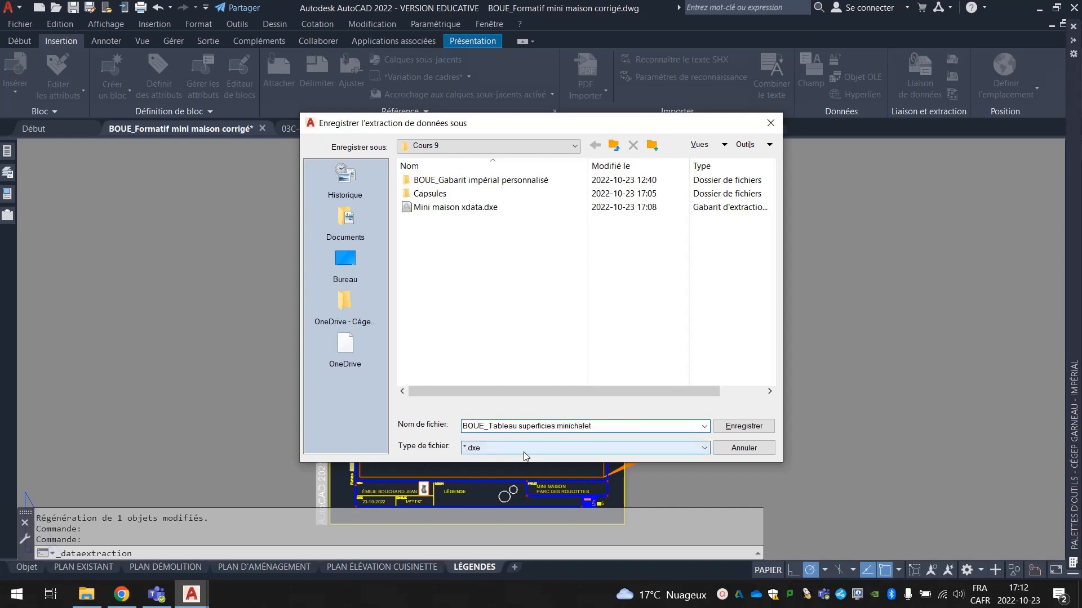
left_click(736, 426)
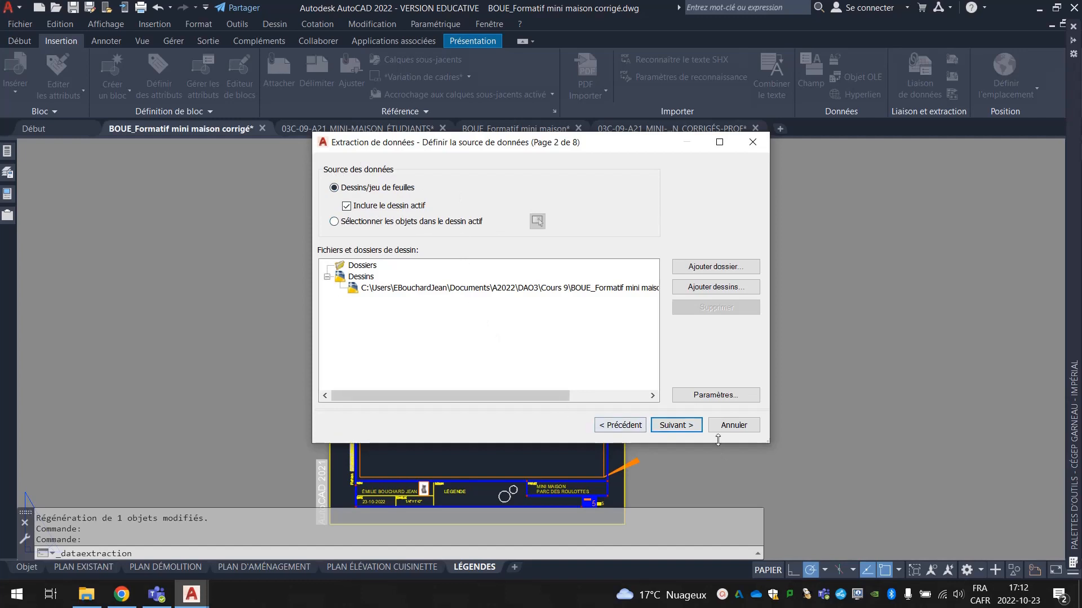
- Accept the active drawing as the data source and limit the object list to blocks with attributes
left_click(678, 427)
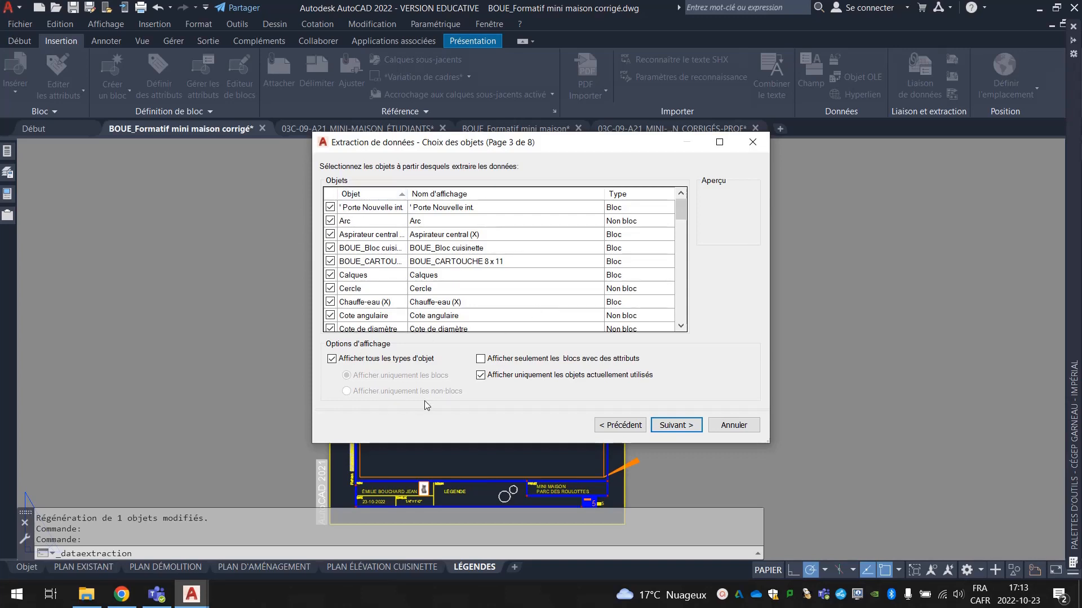
left_click(331, 358)
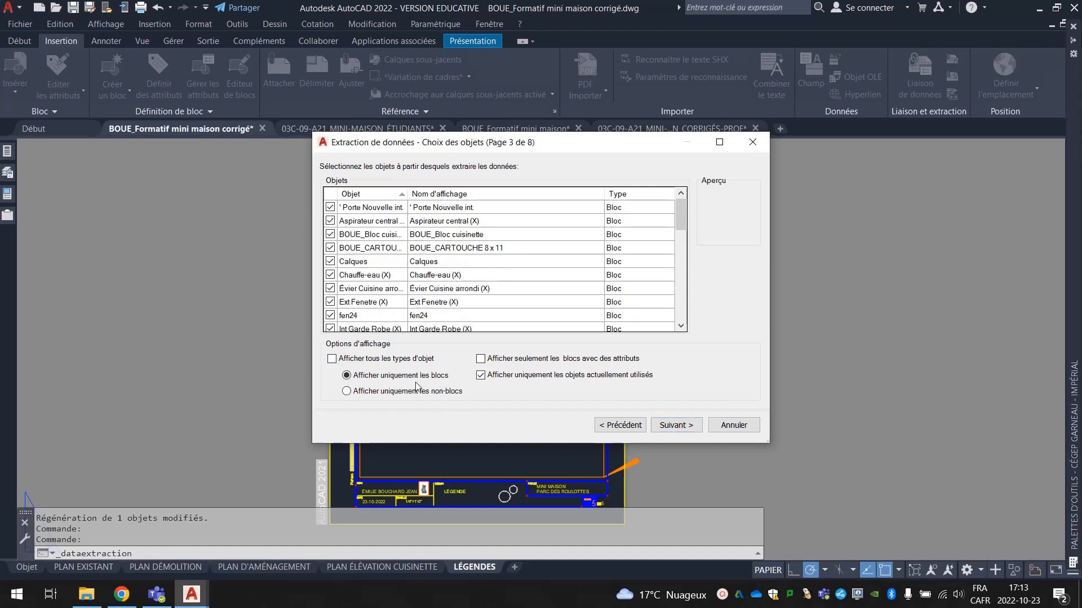
left_click(480, 359)
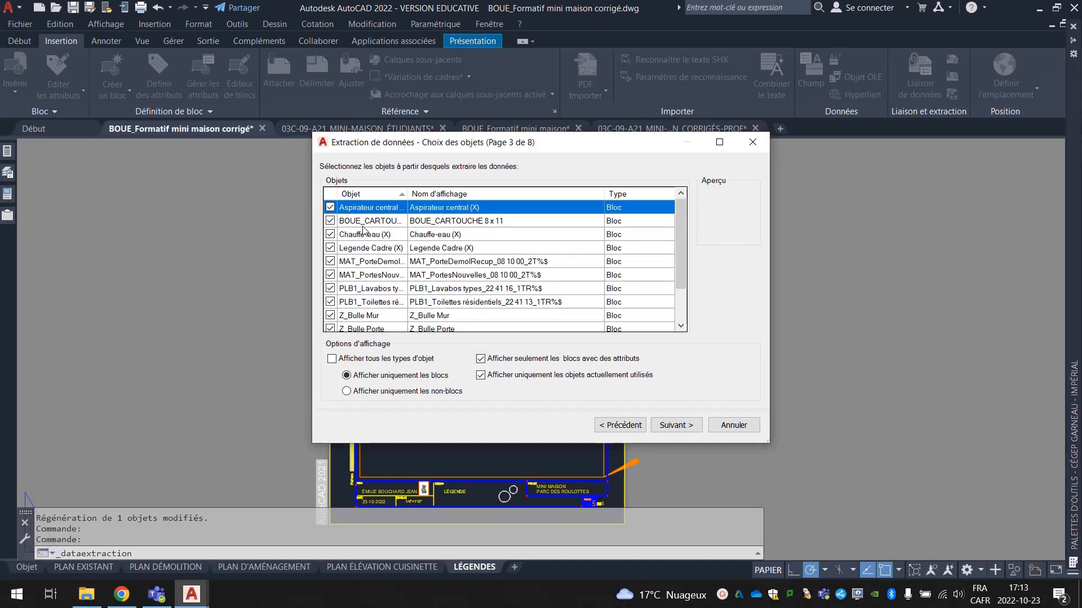
- Exclude every listed block except Z_Identification Piece from the extraction and continue to the property selection
left_click(330, 207)
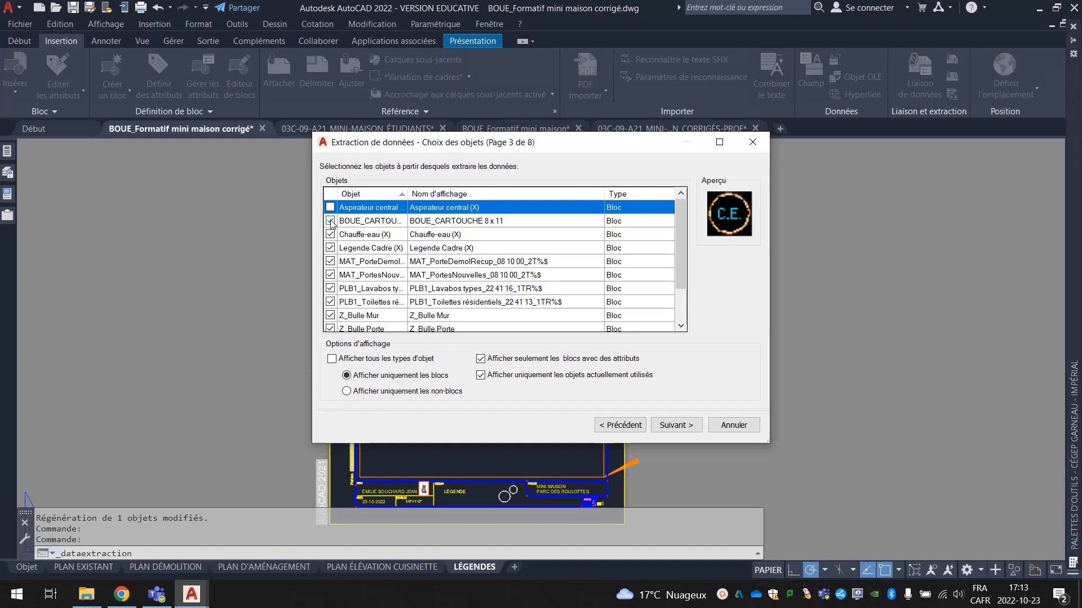
left_click(331, 221)
left_click(330, 234)
left_click(330, 248)
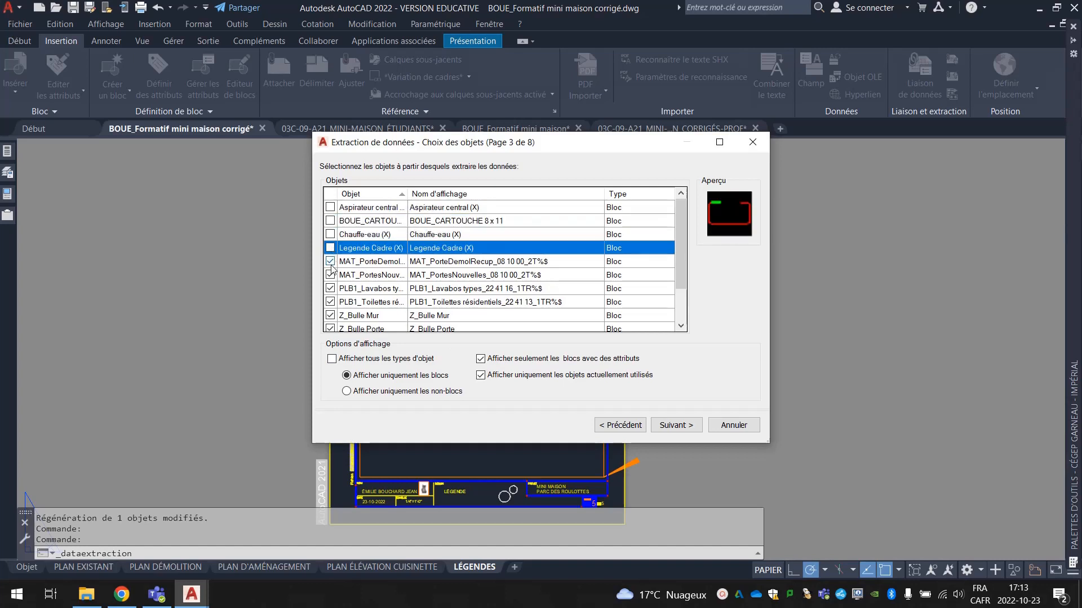
left_click(330, 261)
left_click(330, 275)
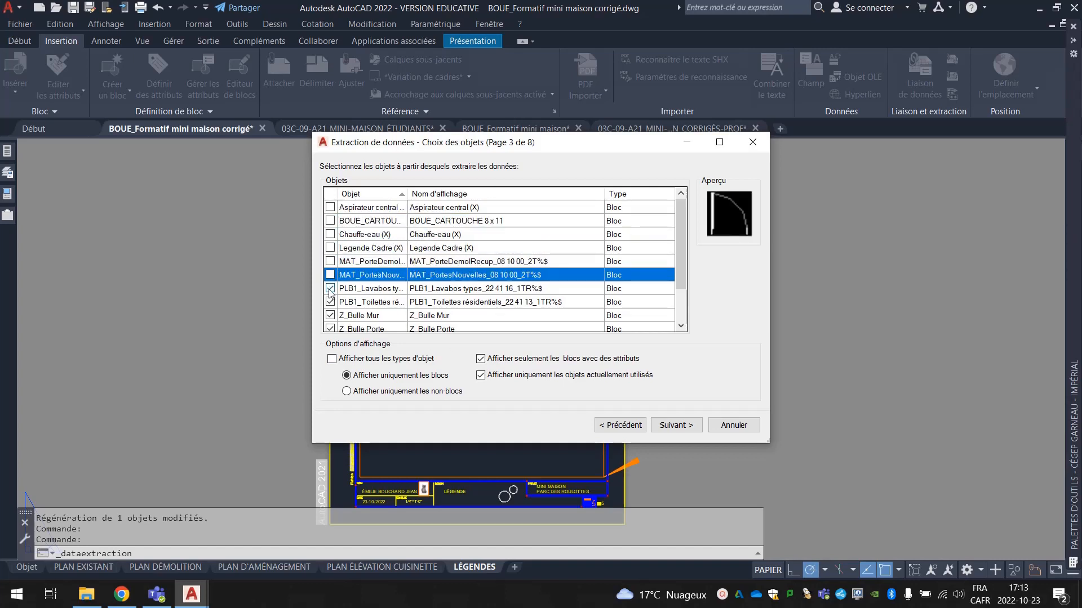
left_click(330, 289)
left_click(330, 302)
left_click(330, 315)
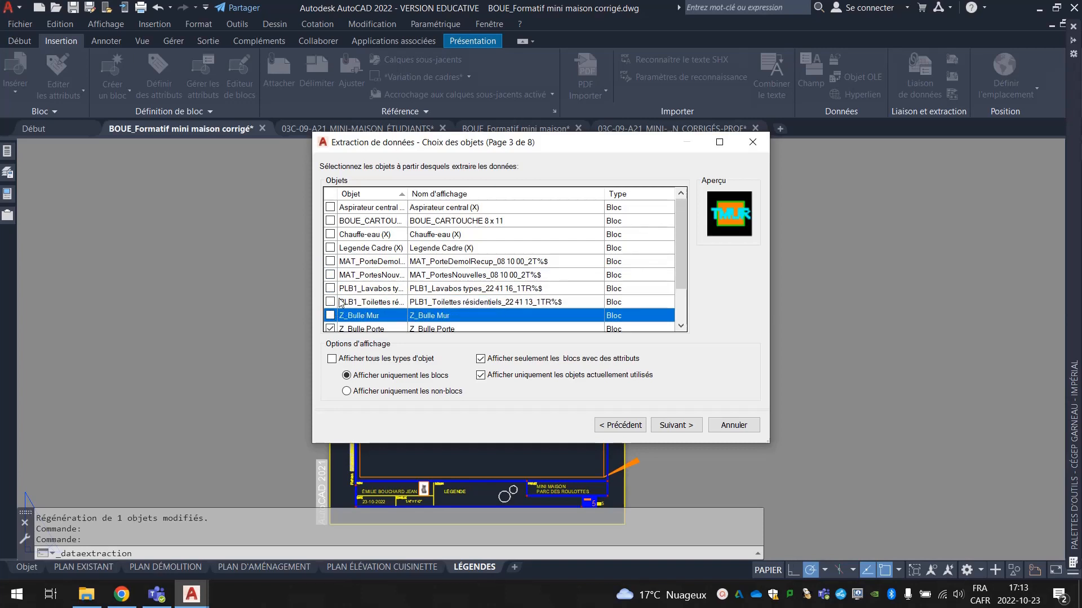
scroll(340, 304, "down", 2)
left_click(331, 275)
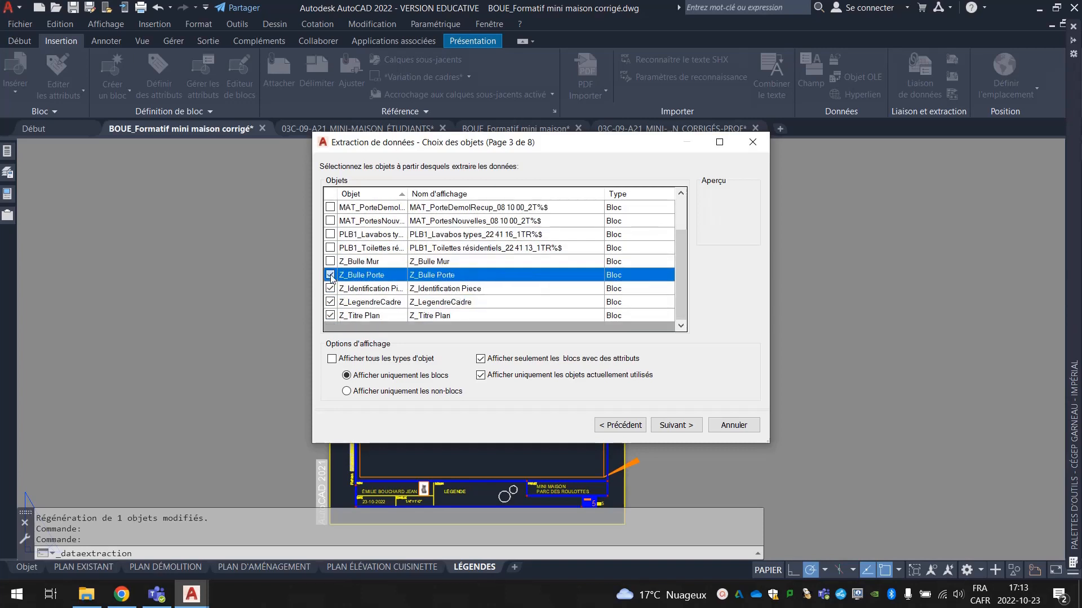
left_click(330, 275)
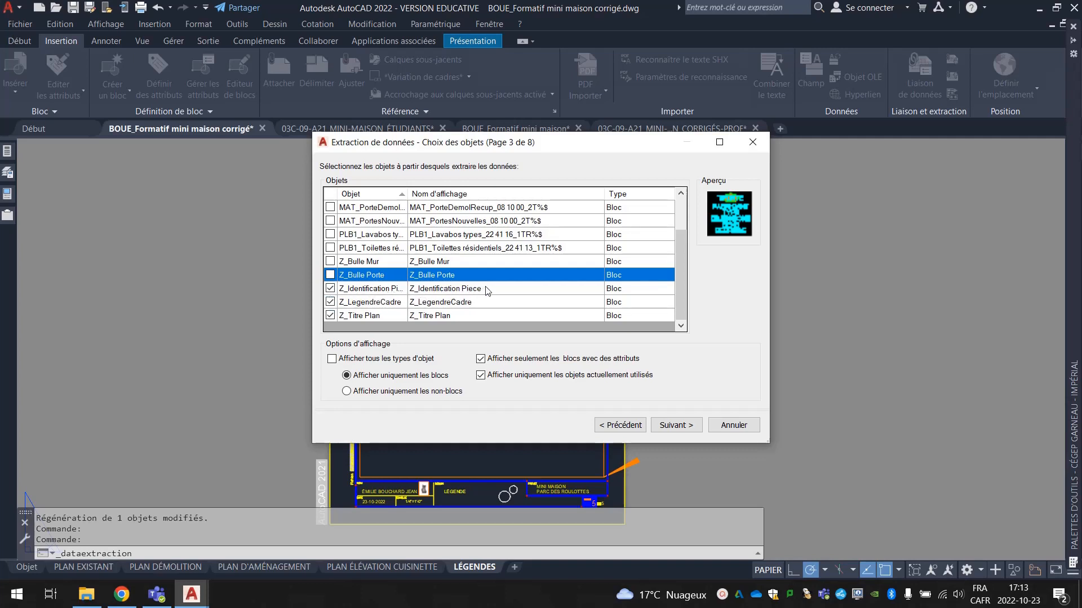
left_click(330, 302)
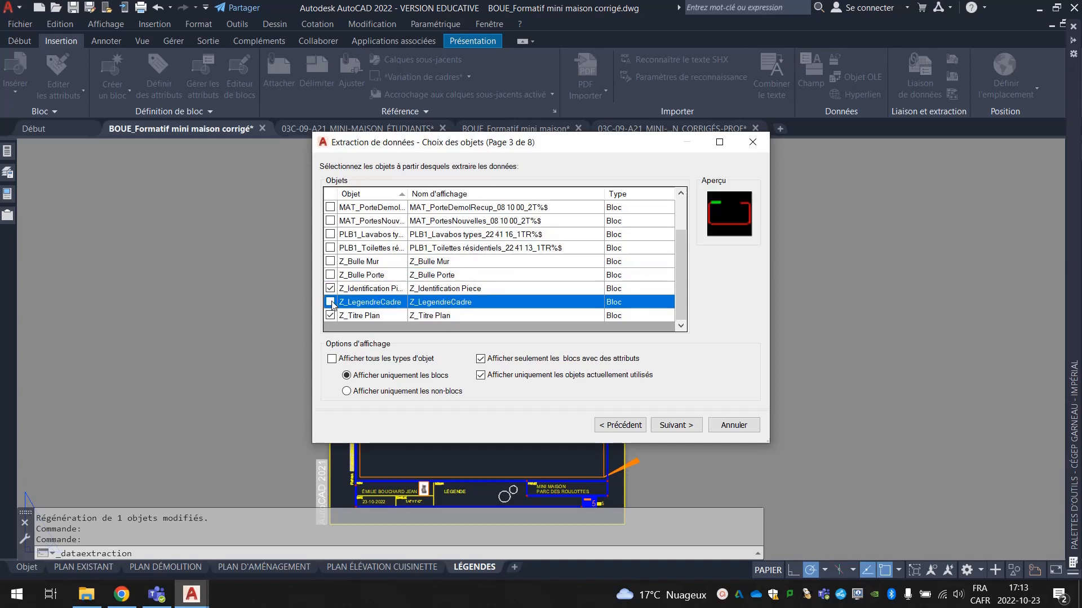
left_click(330, 316)
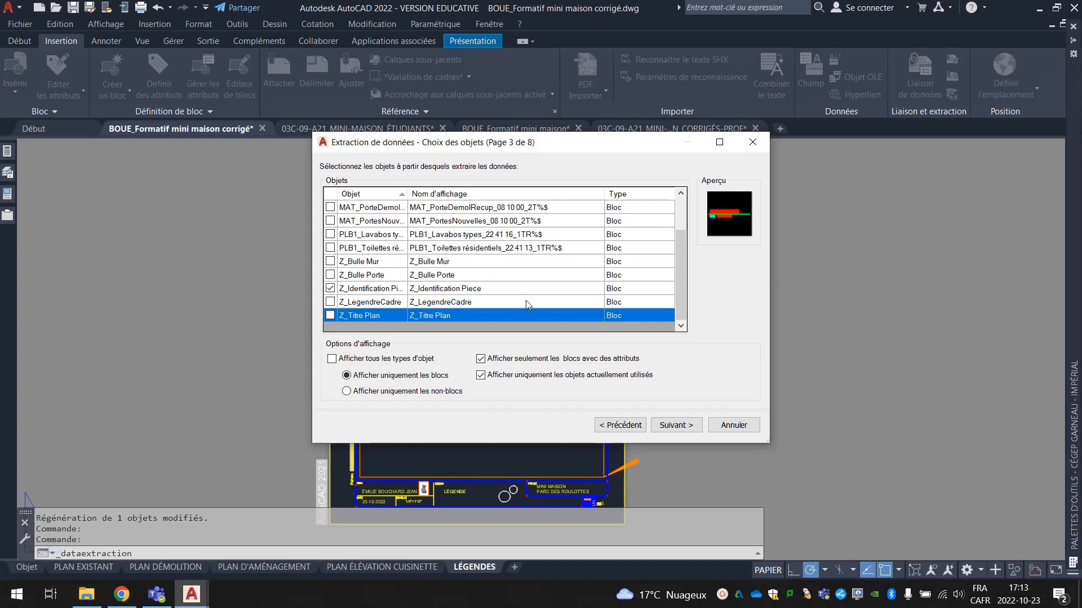
left_click(676, 426)
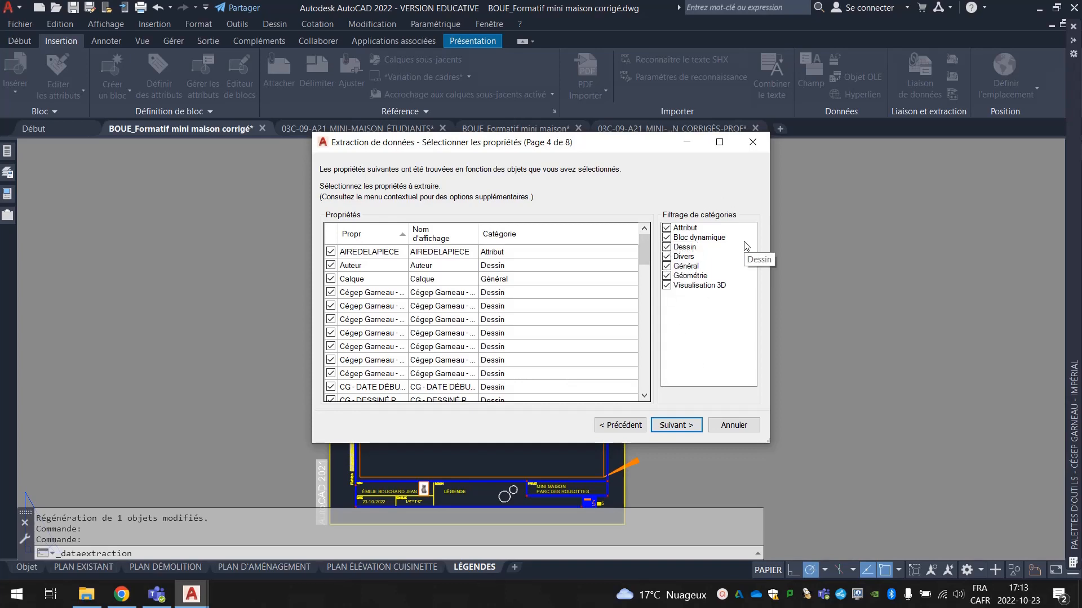
- Filter the properties to the Attribut category only, excluding all other categories, and continue to the data refinement
left_click(667, 237)
left_click(666, 247)
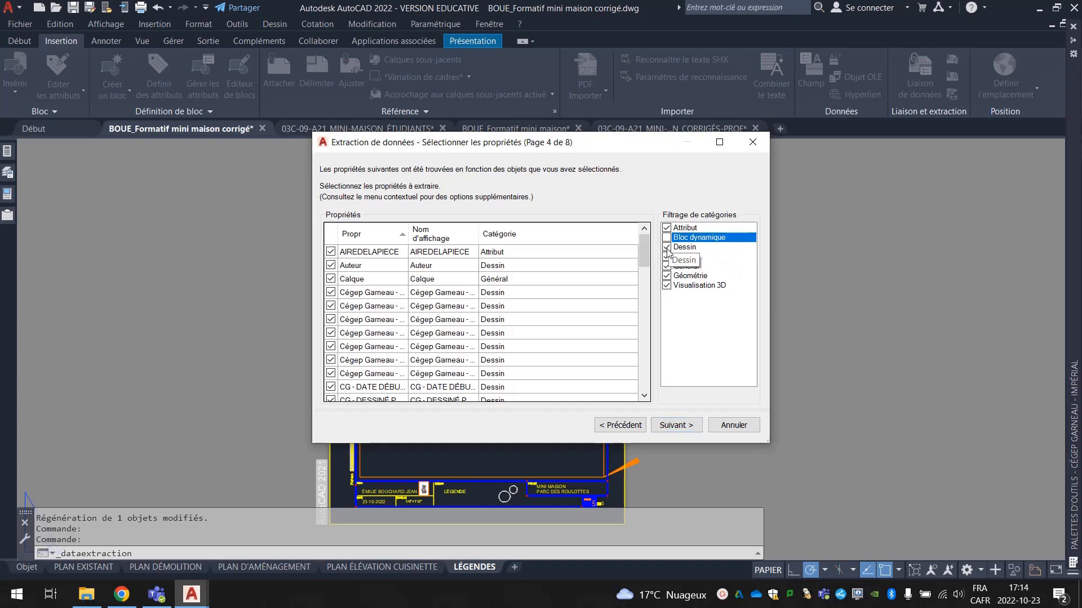
left_click(668, 257)
left_click(666, 266)
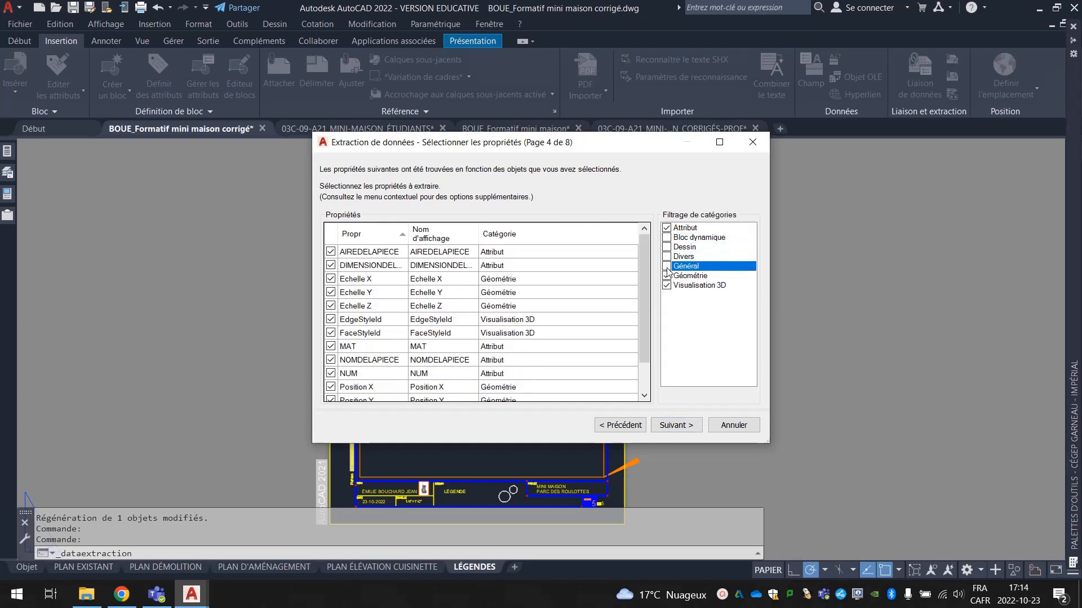
left_click(667, 276)
left_click(667, 285)
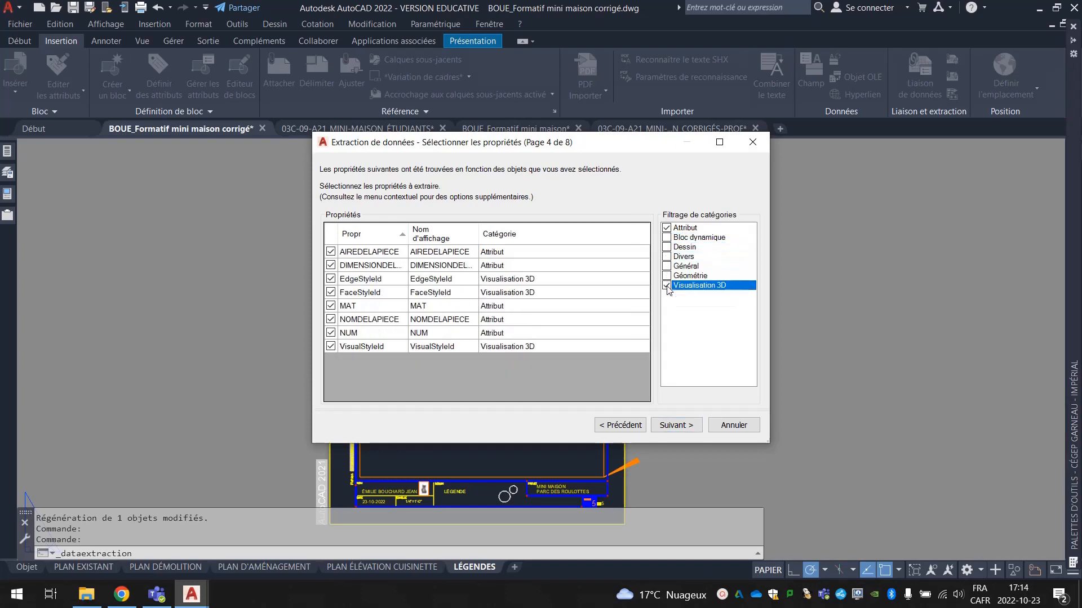
left_click(681, 322)
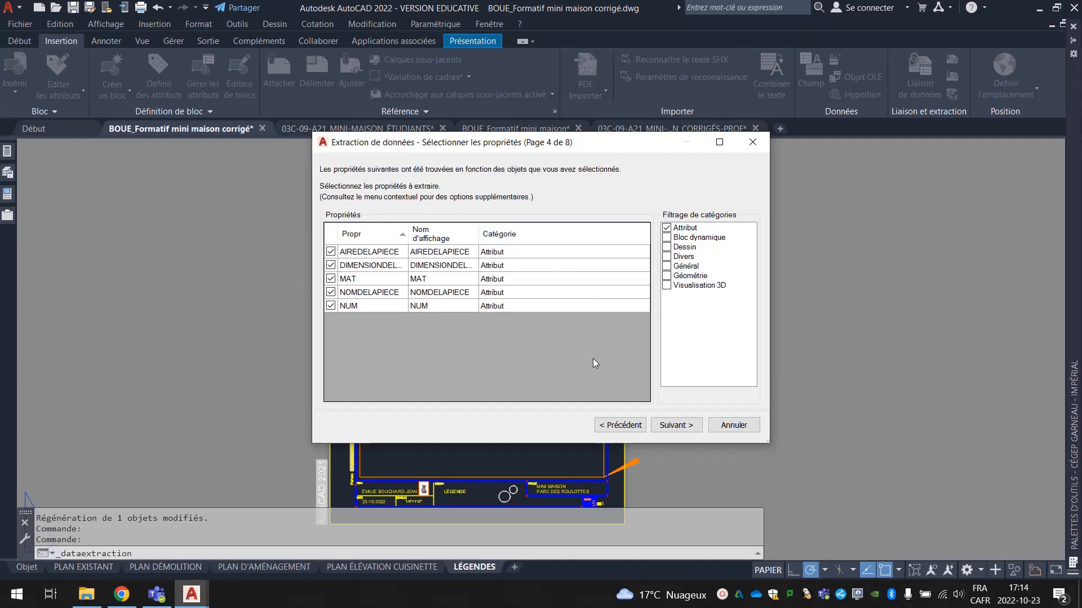
left_click(679, 429)
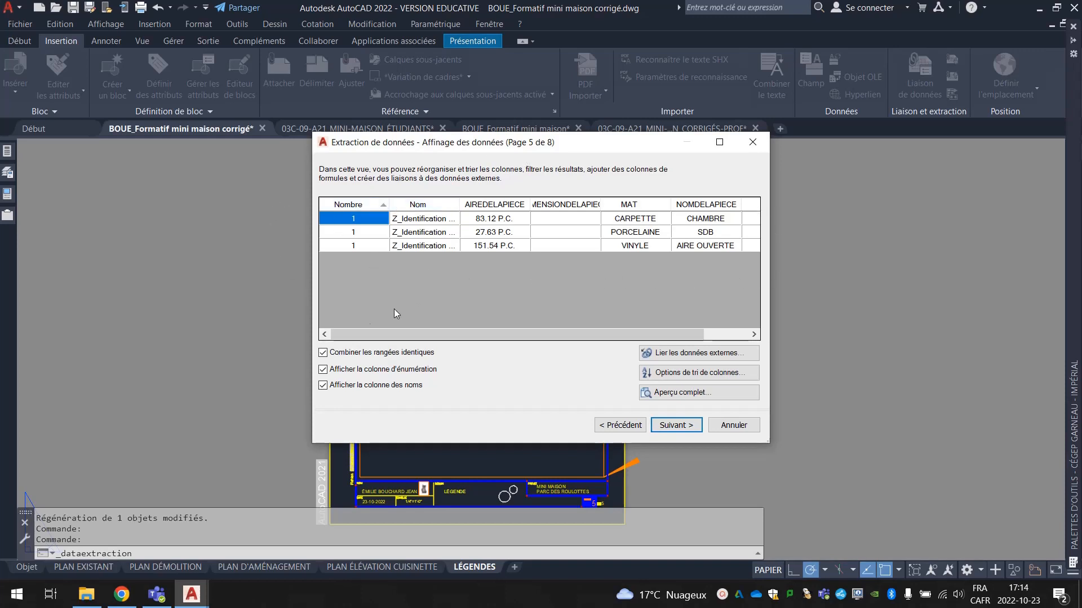
- Turn off combining identical rows and hide the count and name columns in the extracted data
left_click(324, 353)
left_click(323, 371)
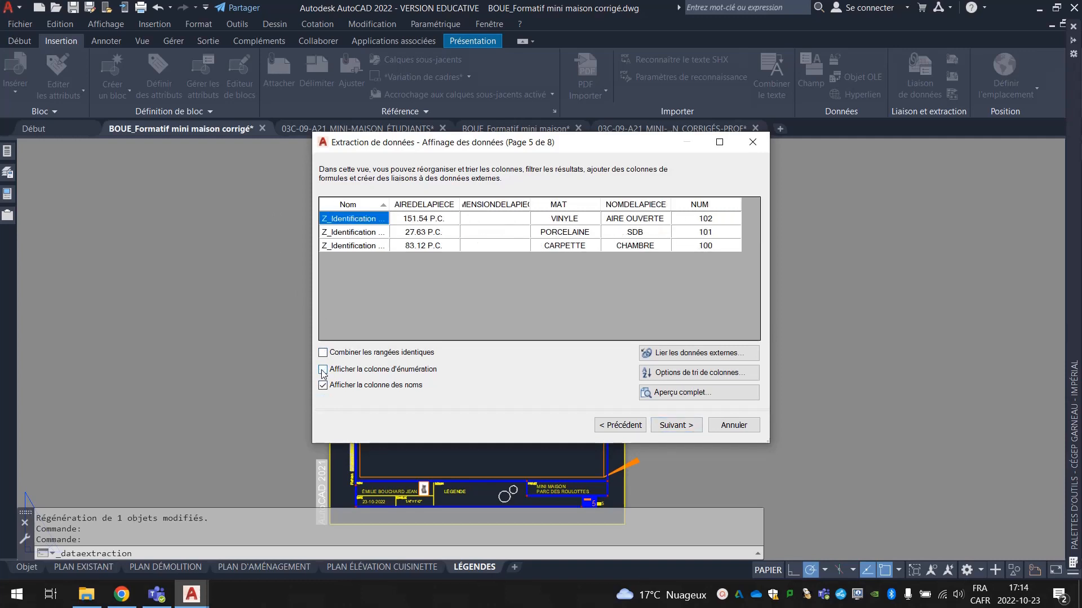
left_click(324, 386)
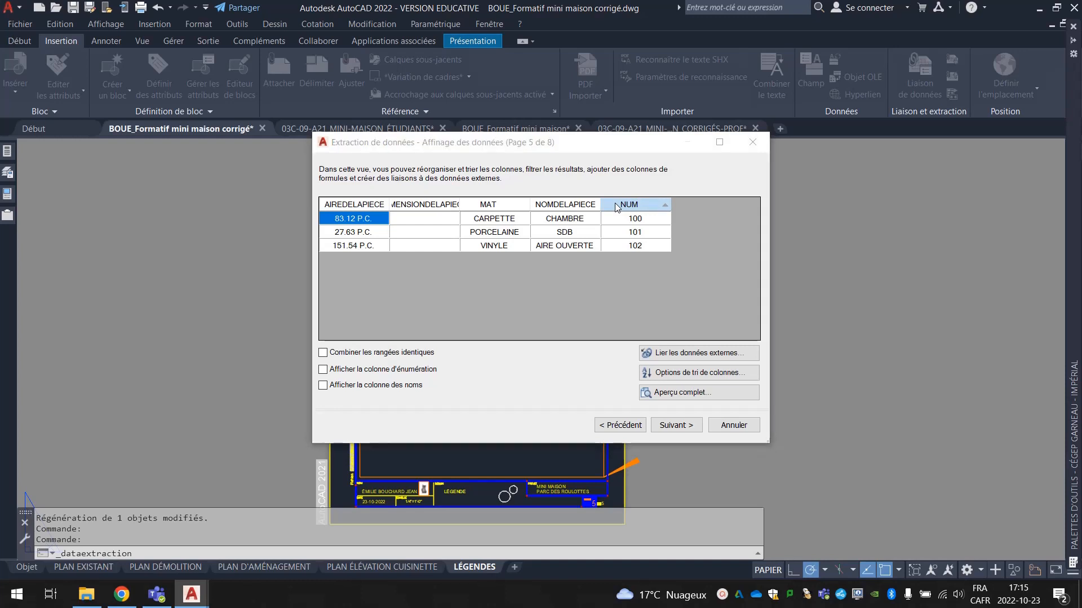
- Move the NUM column ahead of the other extracted columns and choose to insert the extraction table into the drawing
left_click_drag(517, 210, 301, 212)
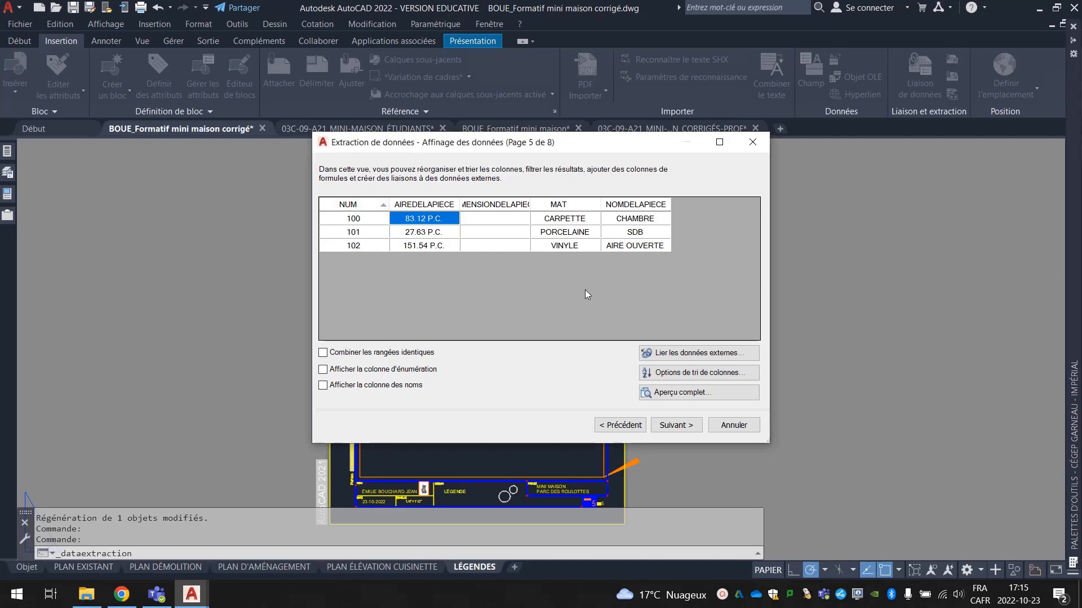
left_click(680, 425)
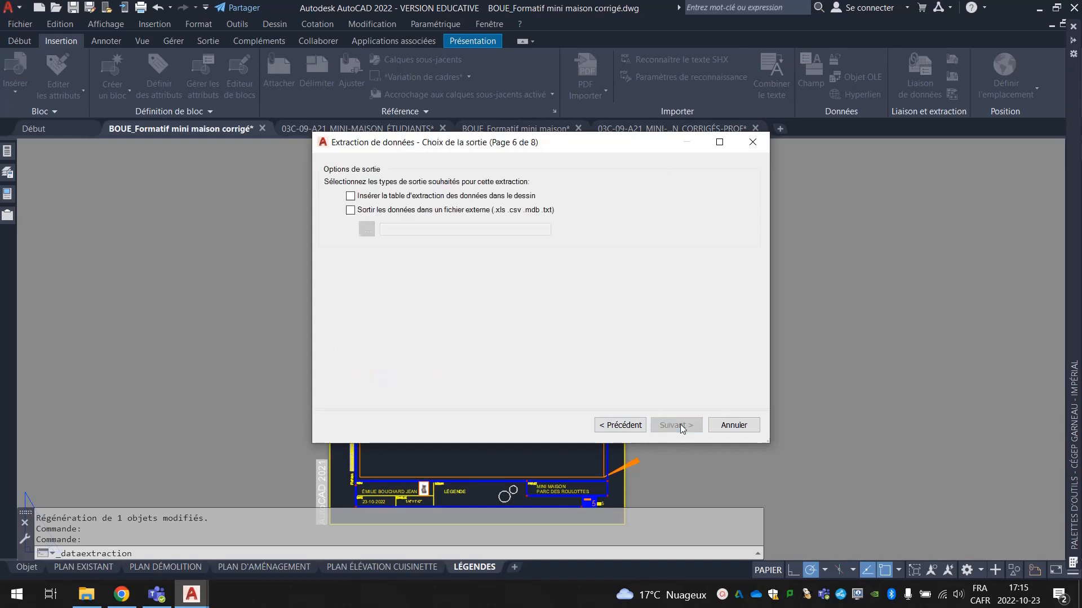
left_click(350, 196)
left_click(674, 426)
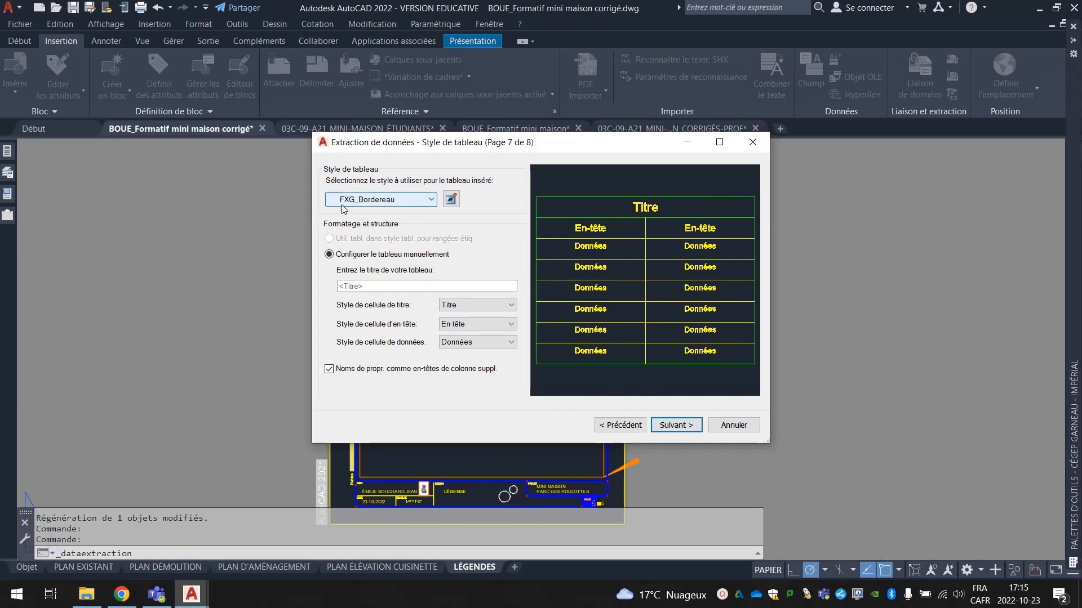
- Use the FXG_Bordereau table style and title the table SUPERFICIES MINICHALET
left_click(416, 204)
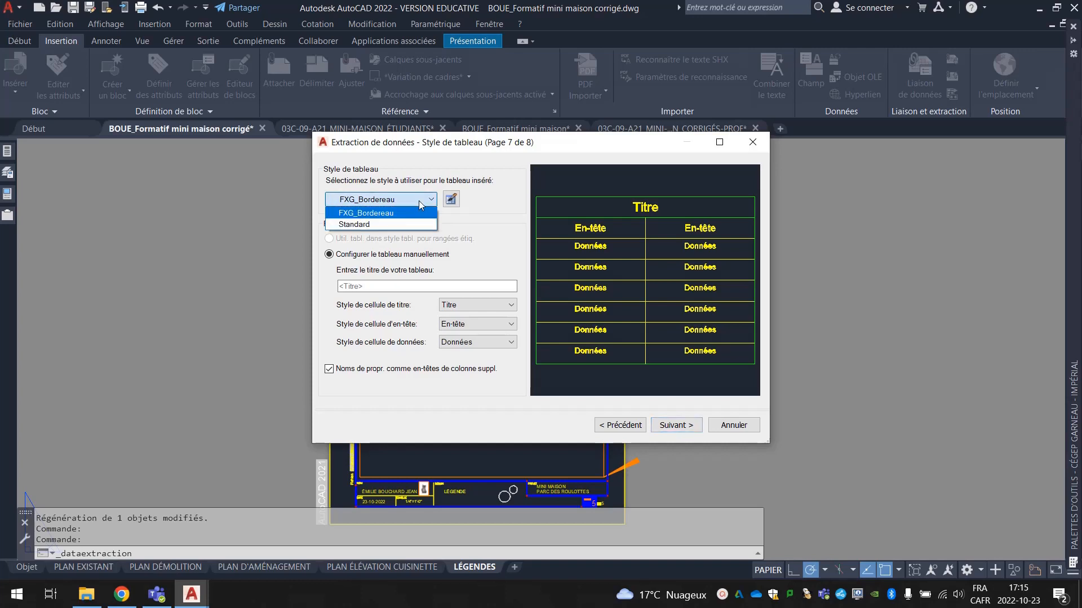
left_click(388, 226)
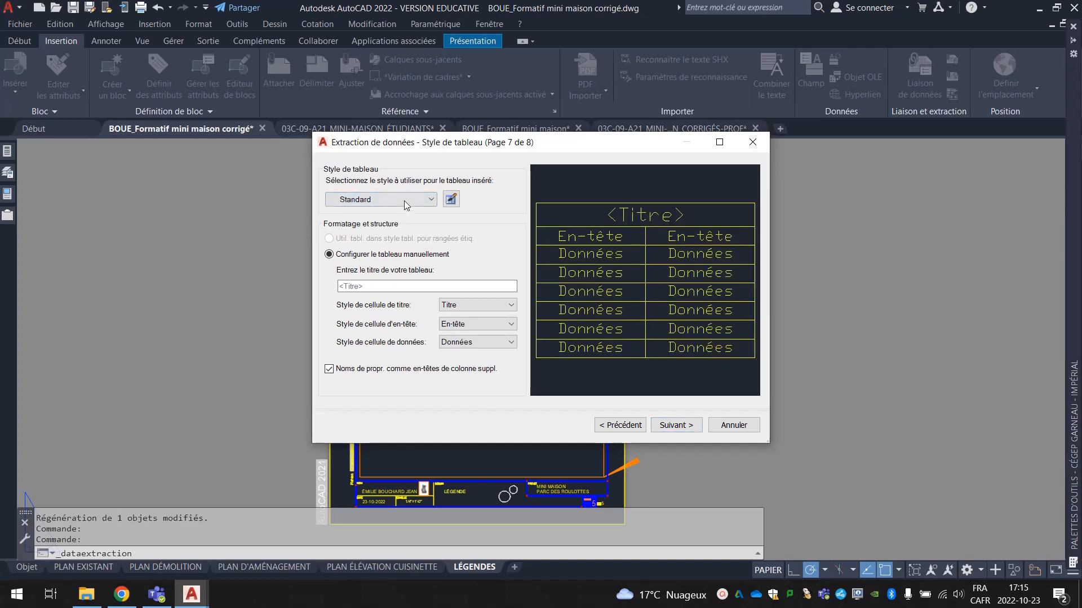
left_click(420, 204)
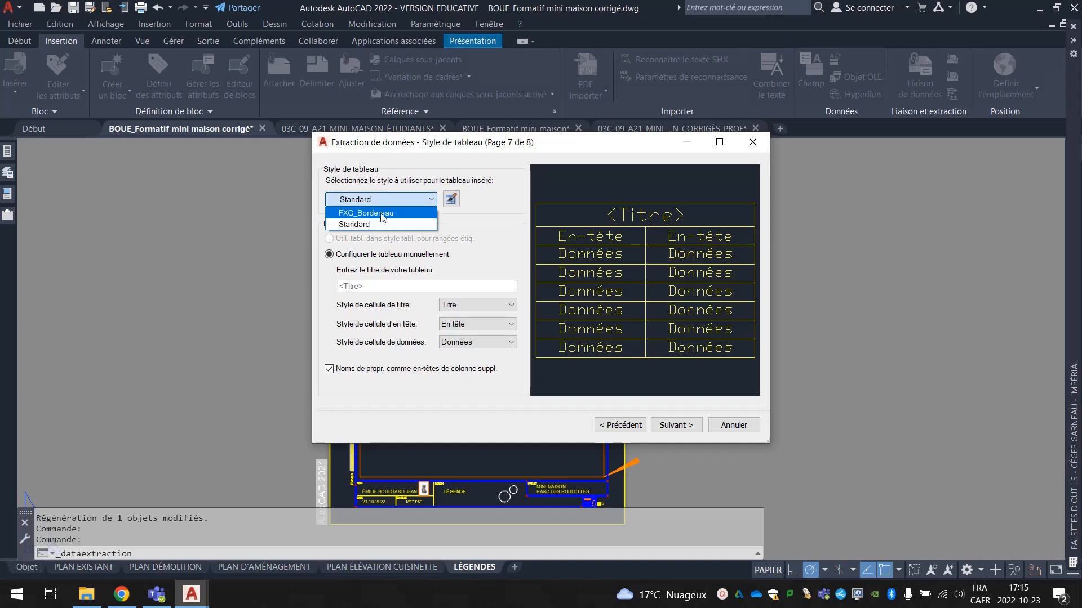
left_click(382, 214)
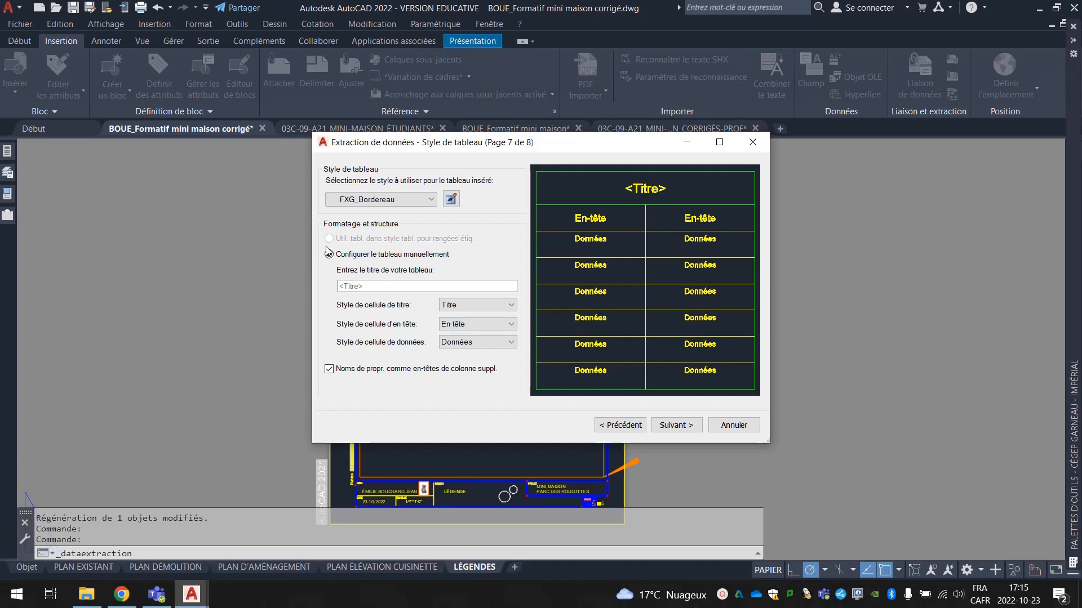
left_click(401, 287)
type("SUPERFICIES MINICHALET")
left_click(674, 426)
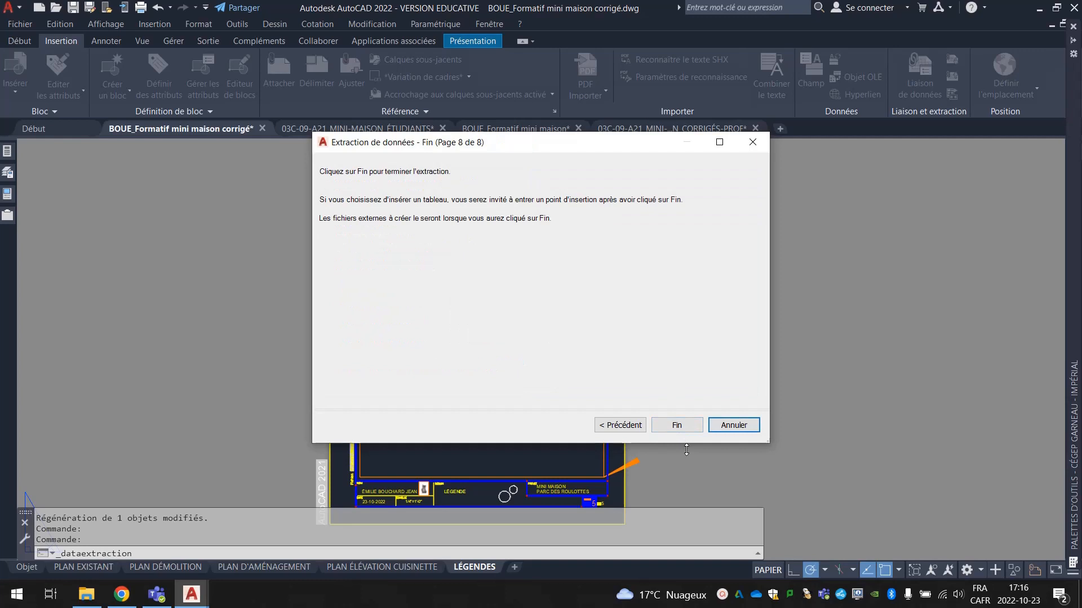
- Finish the extraction and place the table below the demolition legend on the LÉGENDES layout
left_click(662, 430)
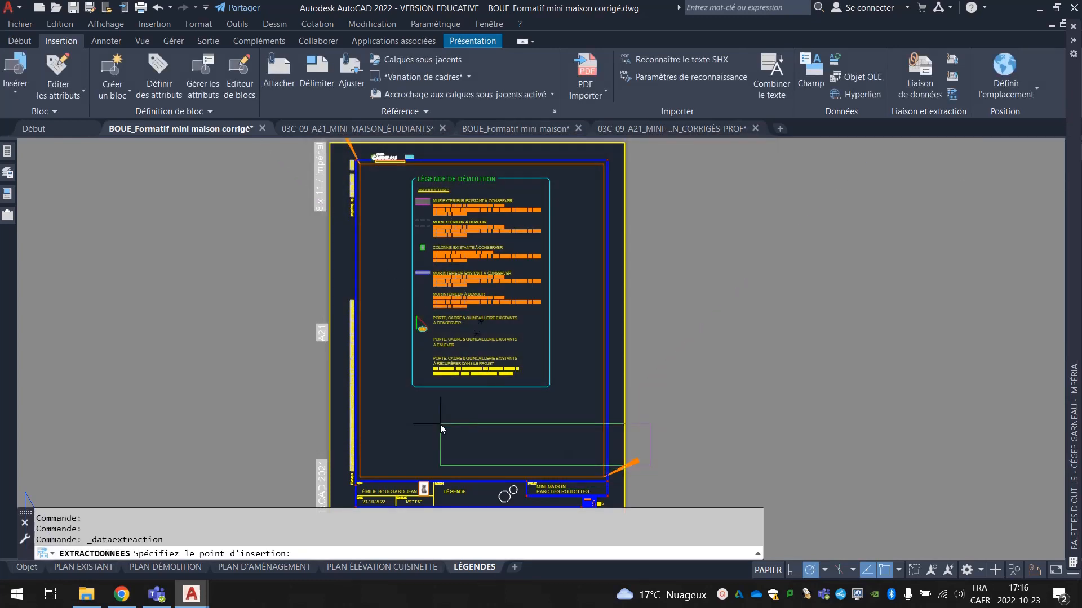
scroll(441, 424, "down", 2)
scroll(357, 408, "up", 2)
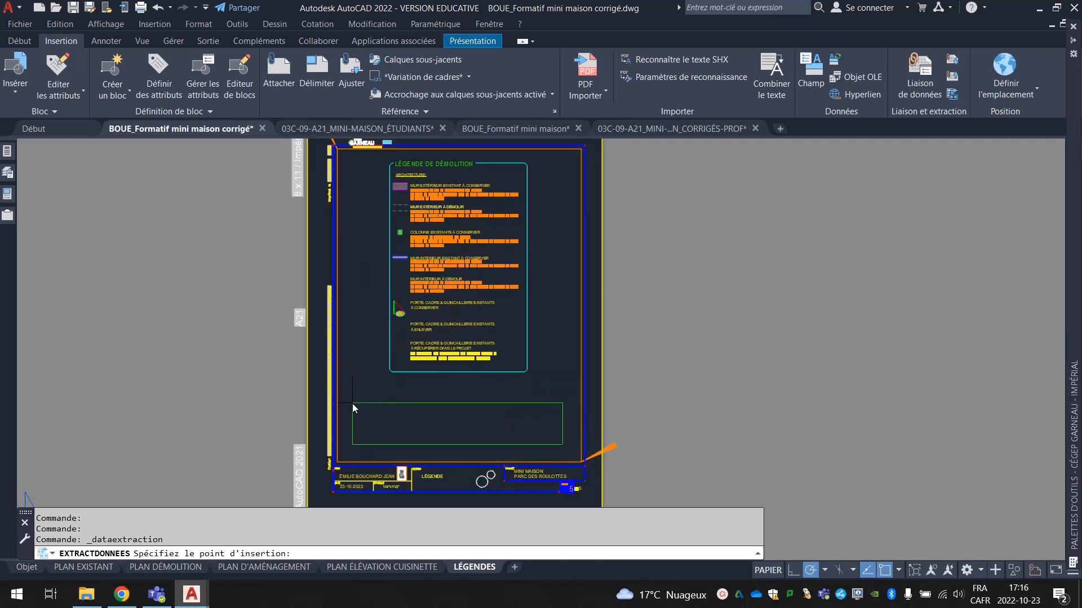
left_click(353, 398)
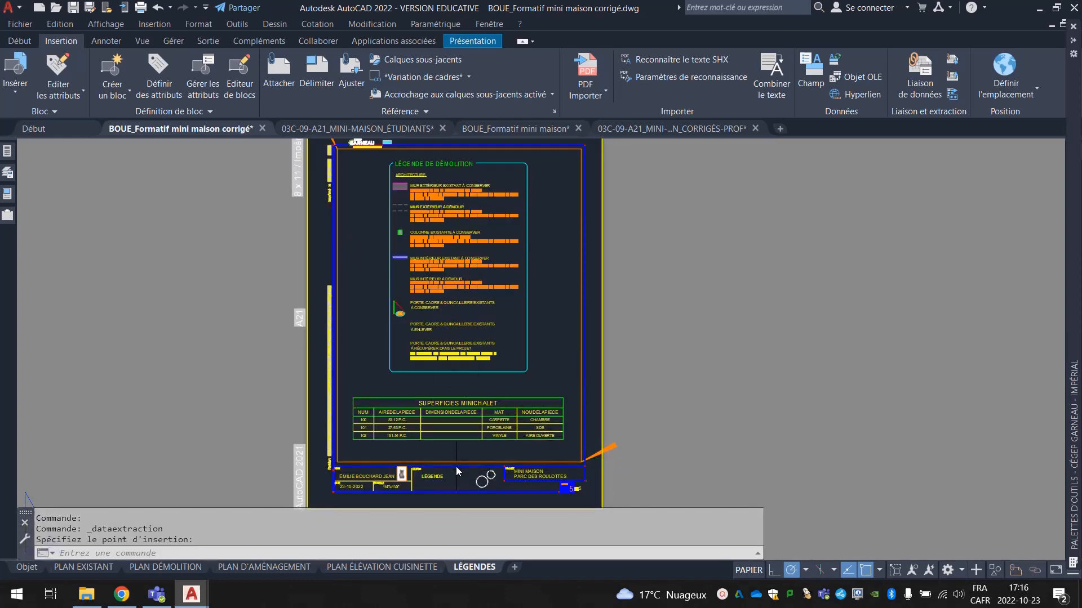
- Delete the SUPERFICIES MINICHALET table from the LÉGENDES layout
scroll(455, 466, "up", 4)
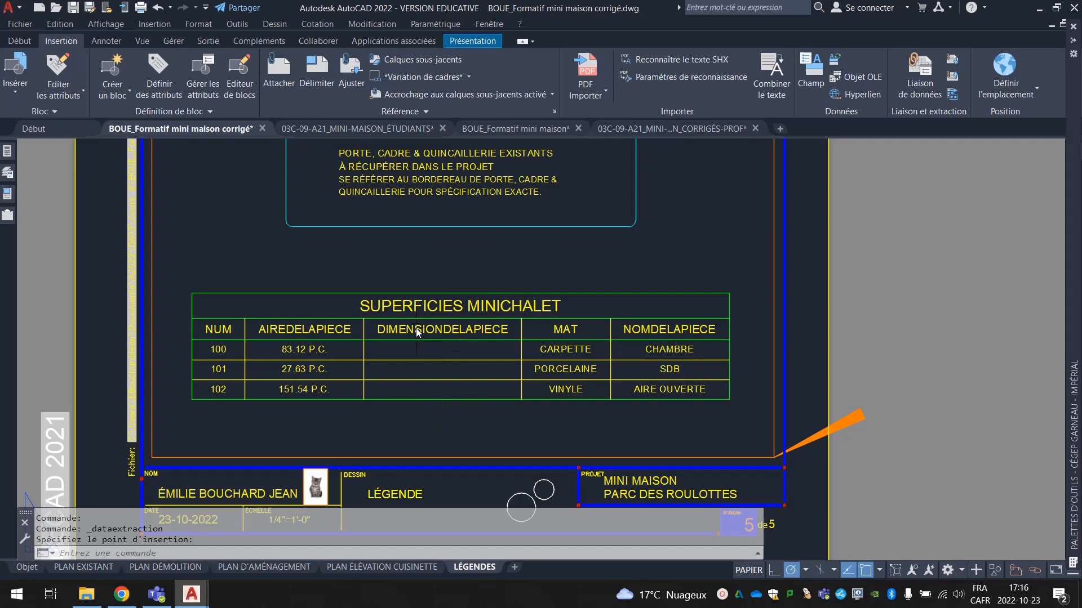
left_click(377, 297)
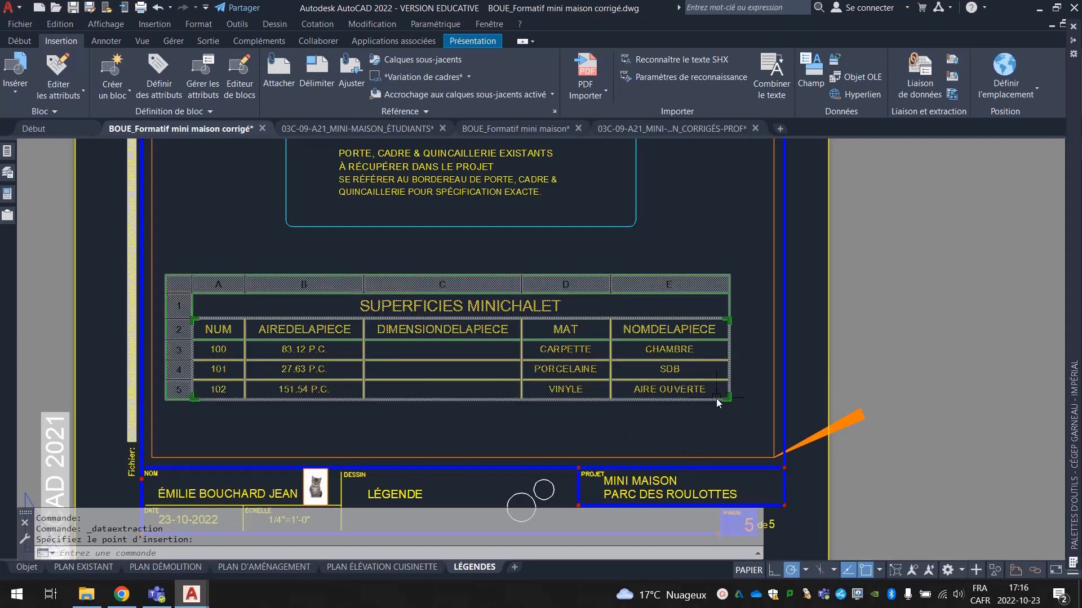
key("Escape")
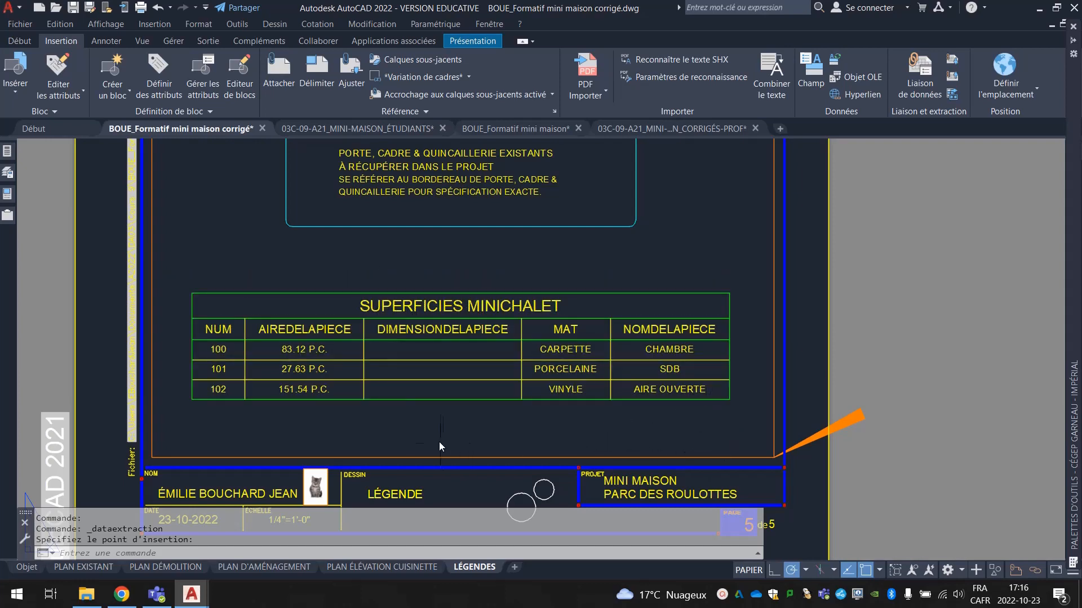
left_click(489, 425)
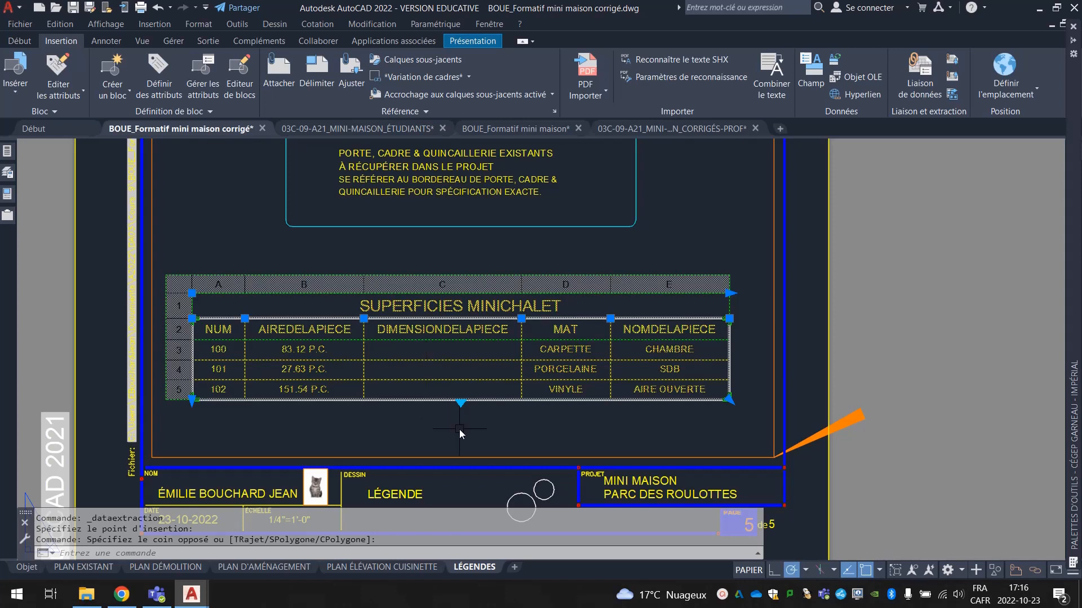
key("Delete")
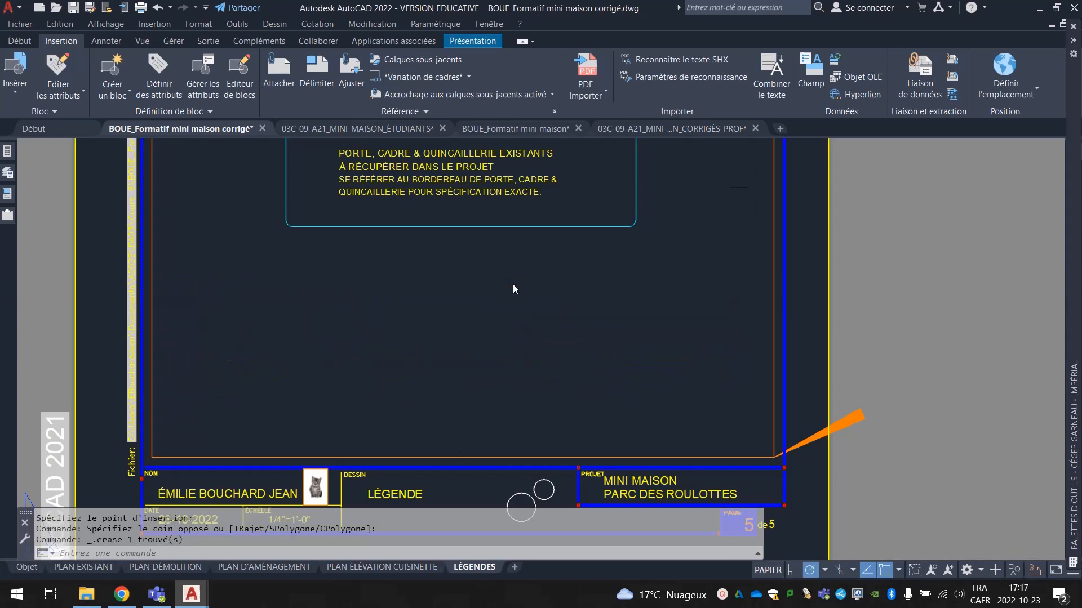
- Start a data extraction that edits the existing file BOUE_Tableau superficies minichalet.dxe
left_click(953, 99)
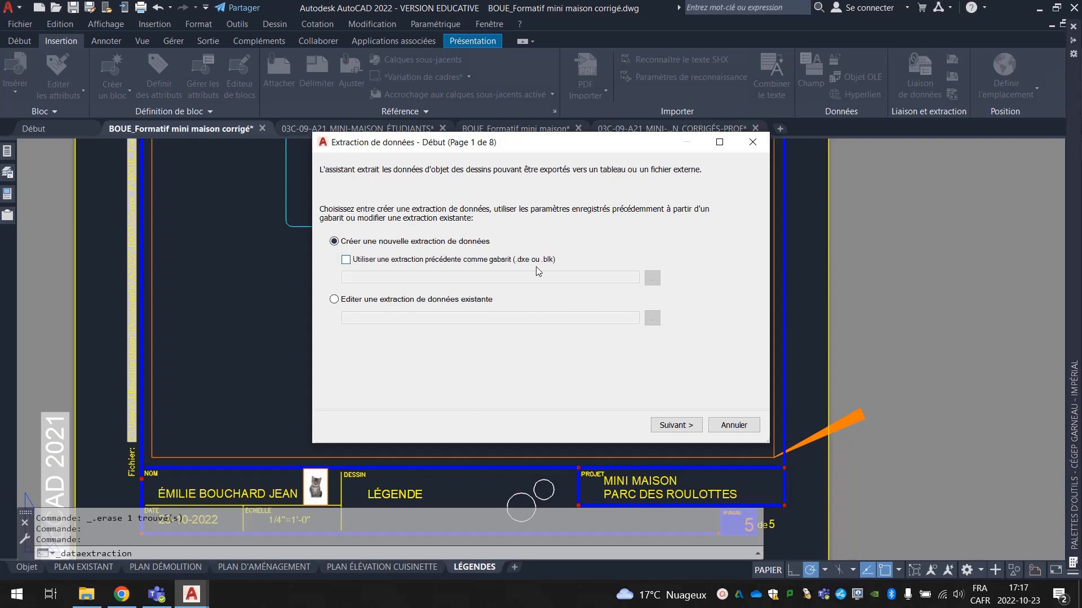
left_click(334, 300)
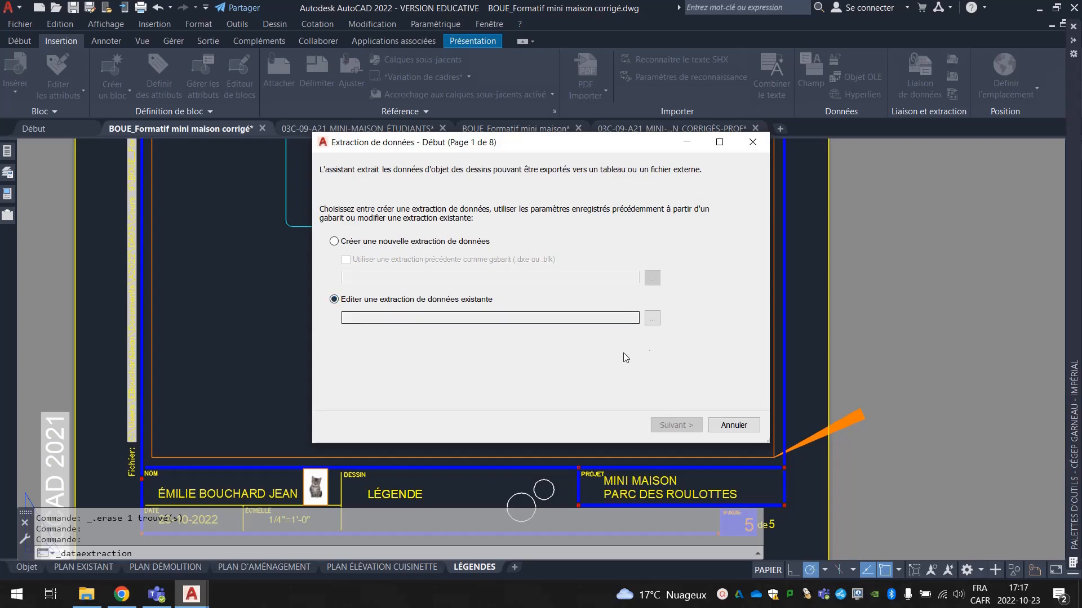
left_click(653, 318)
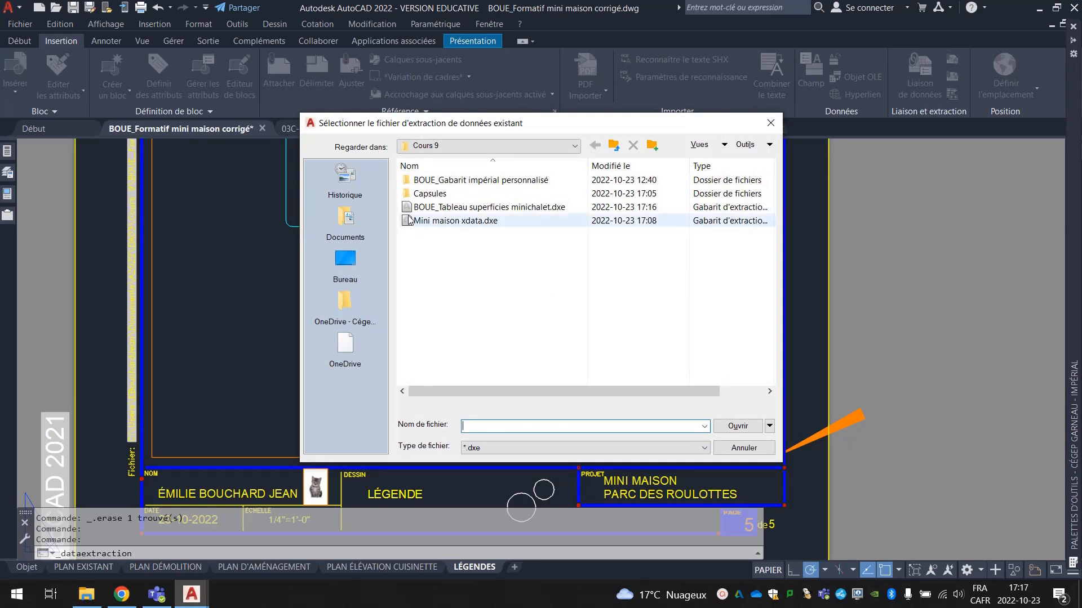
left_click(575, 210)
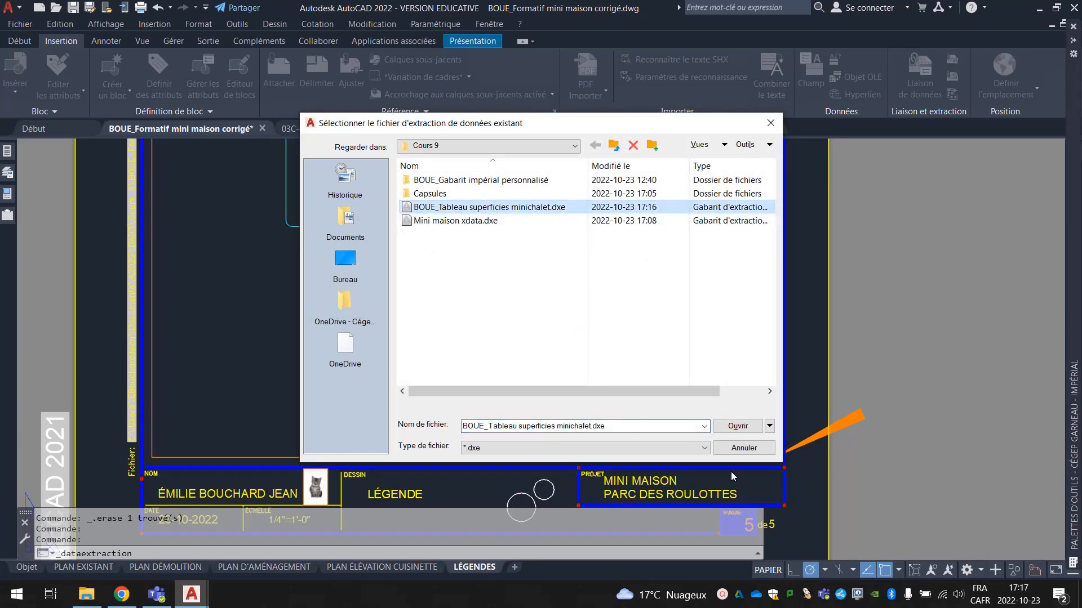
left_click(737, 426)
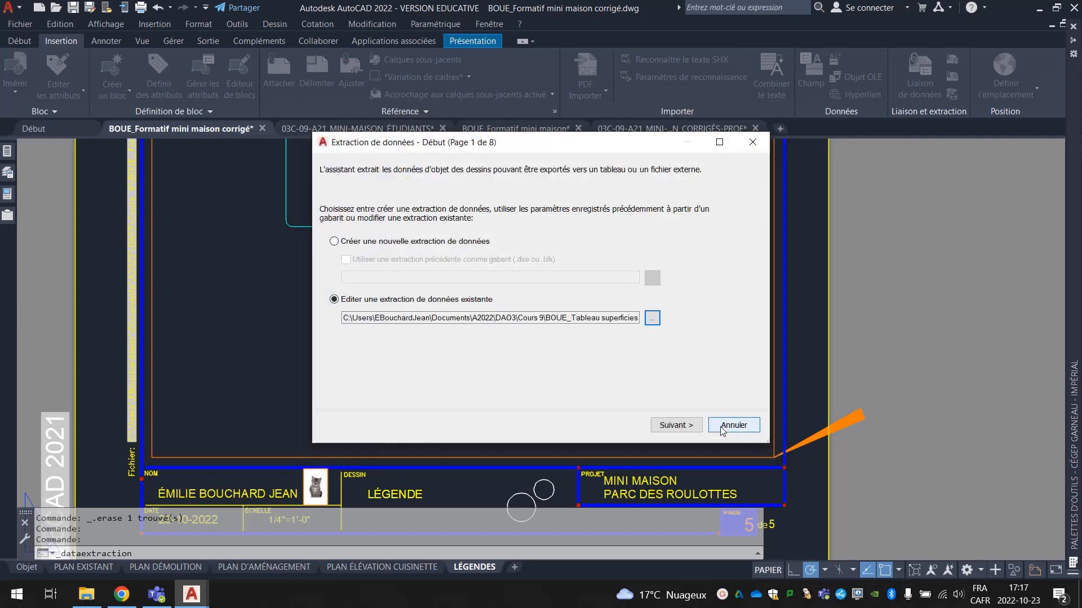
left_click(674, 427)
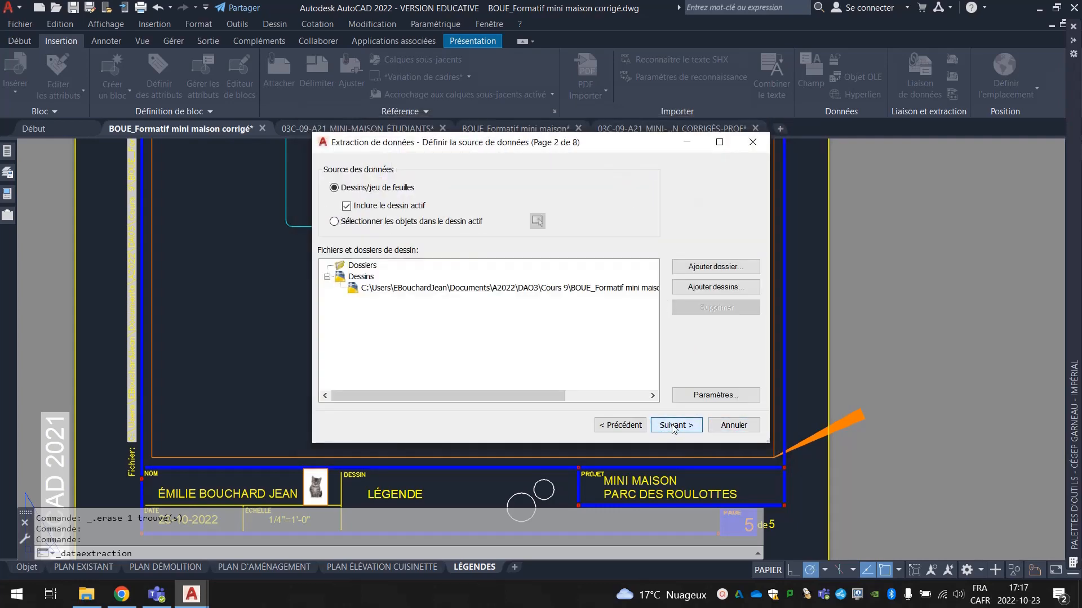
- Keep the existing data source and object selection, and exclude the DIMENSIONDELAPIECE property from the extraction
left_click(675, 426)
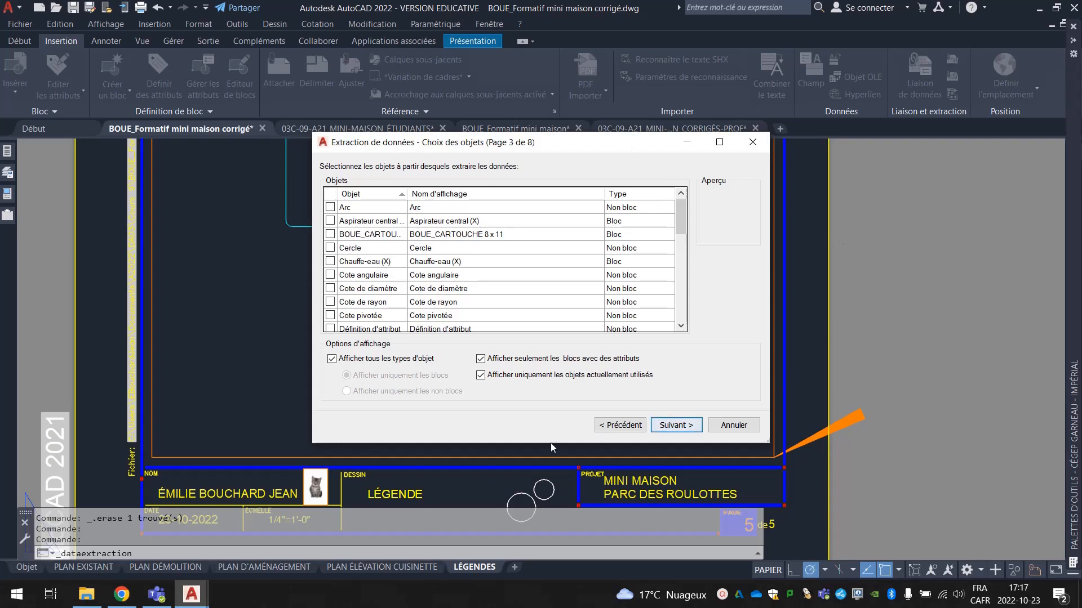
left_click(684, 428)
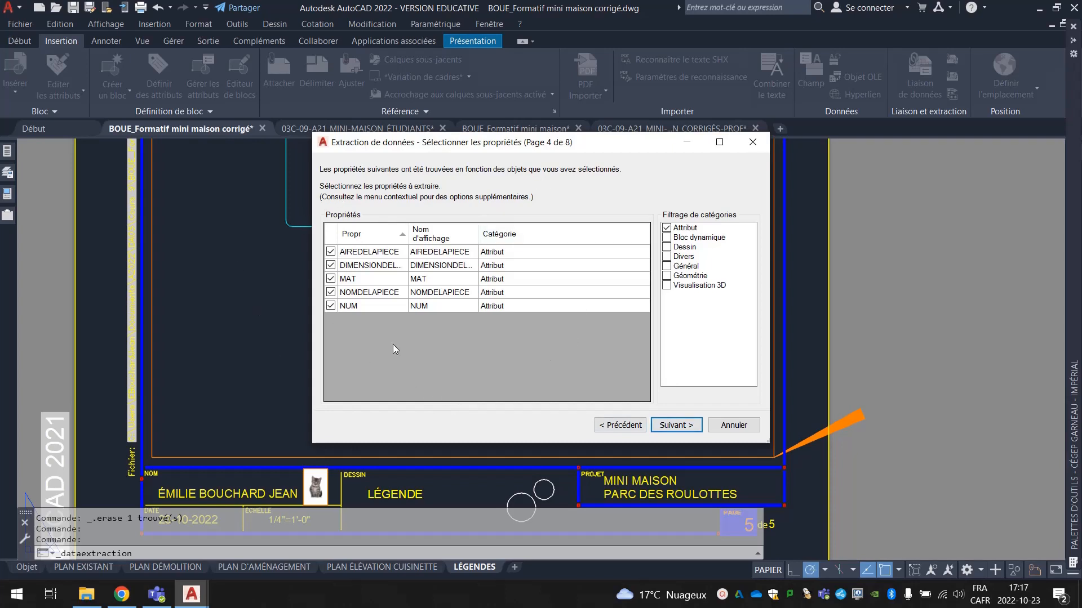
left_click(330, 265)
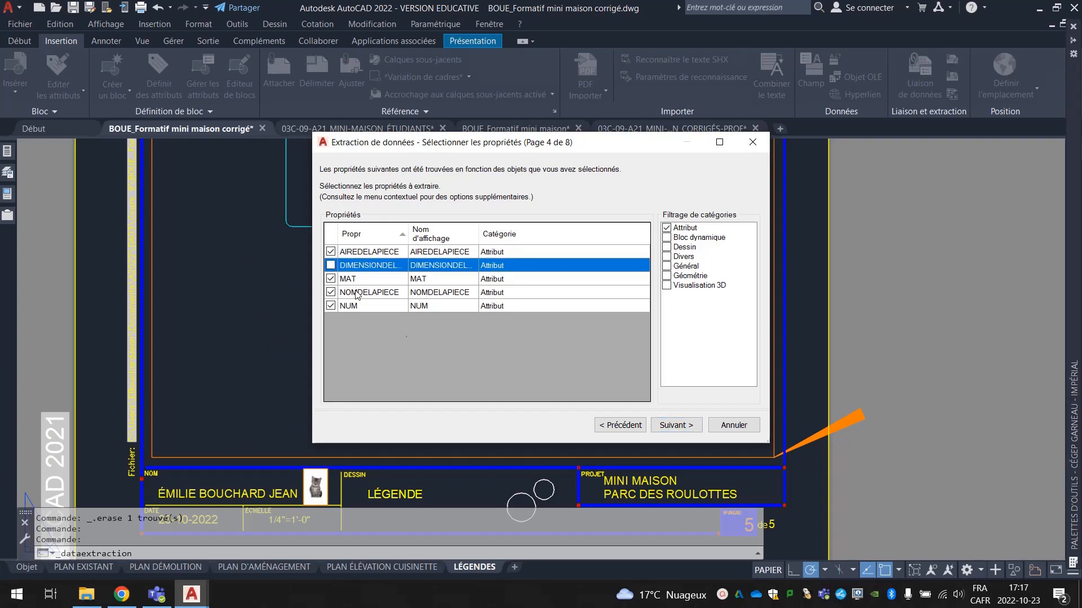
left_click(670, 427)
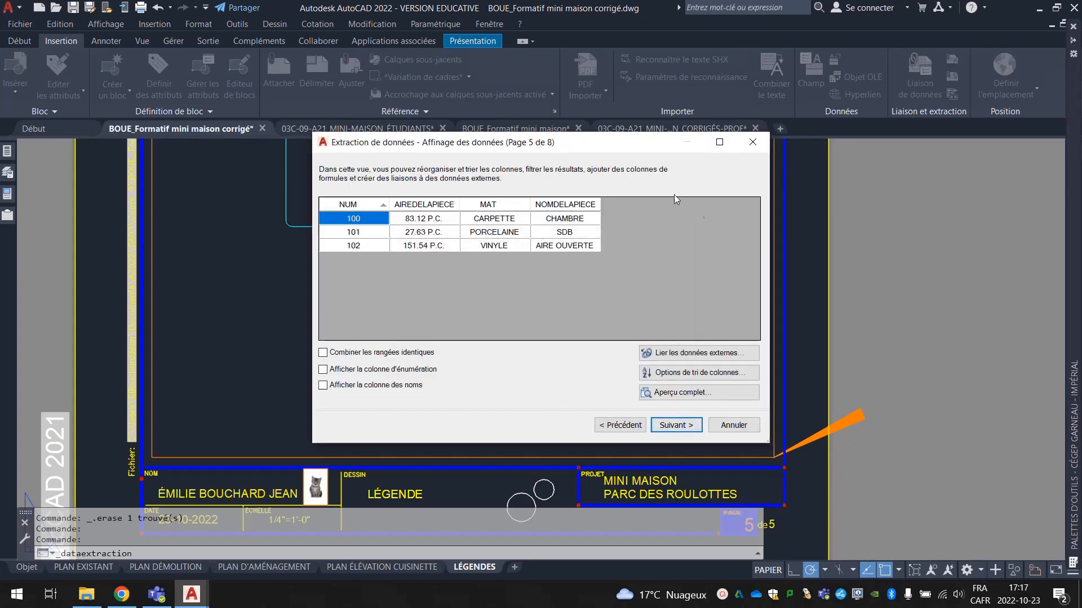
- Accept the remaining extraction settings and place the new table centred below the demolition legend
left_click(673, 427)
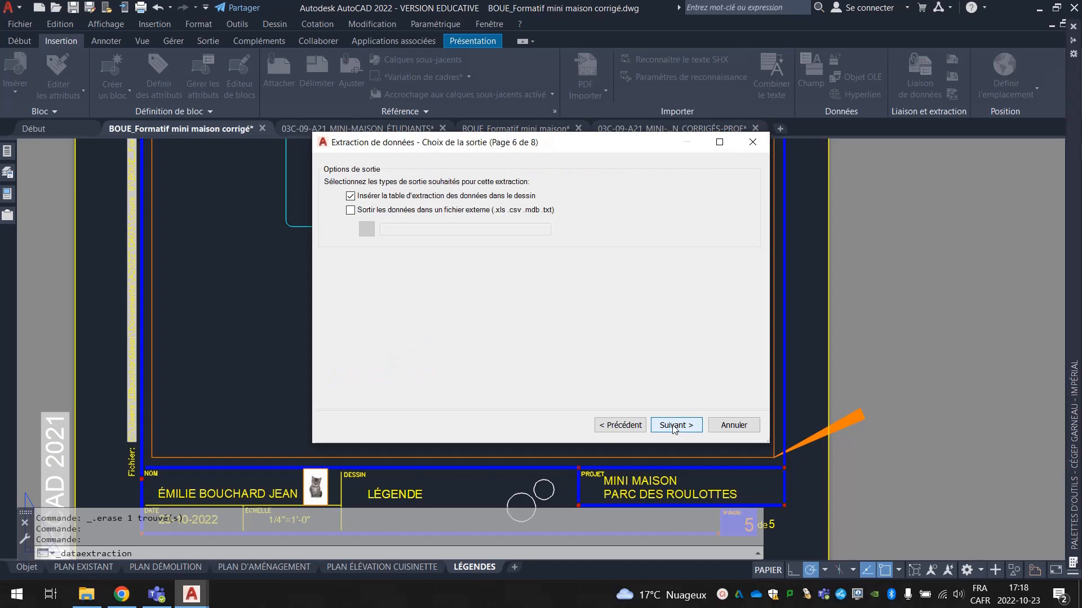
left_click(674, 427)
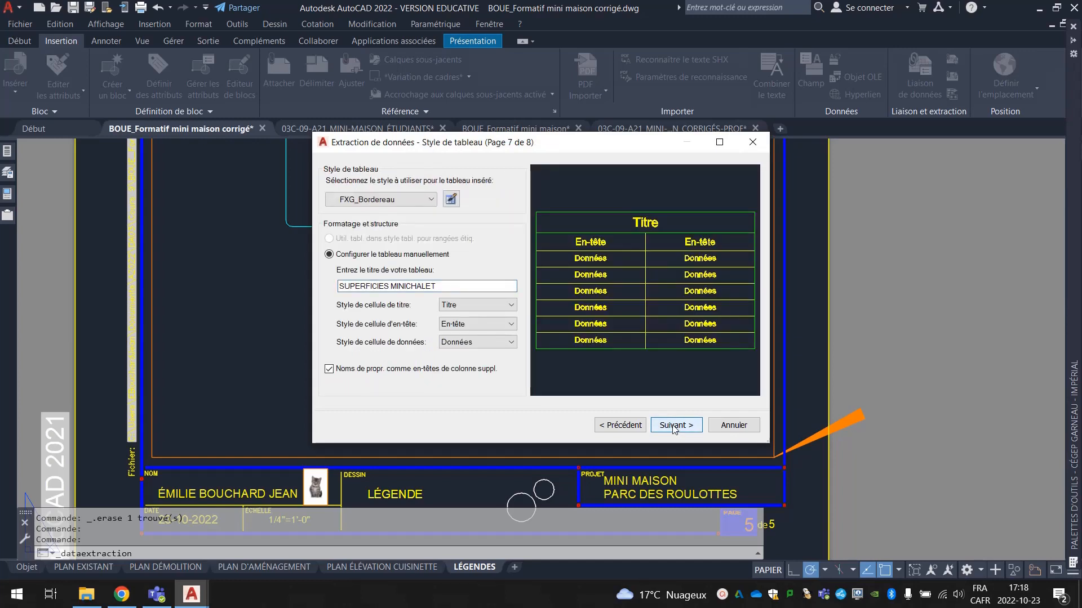
left_click(676, 427)
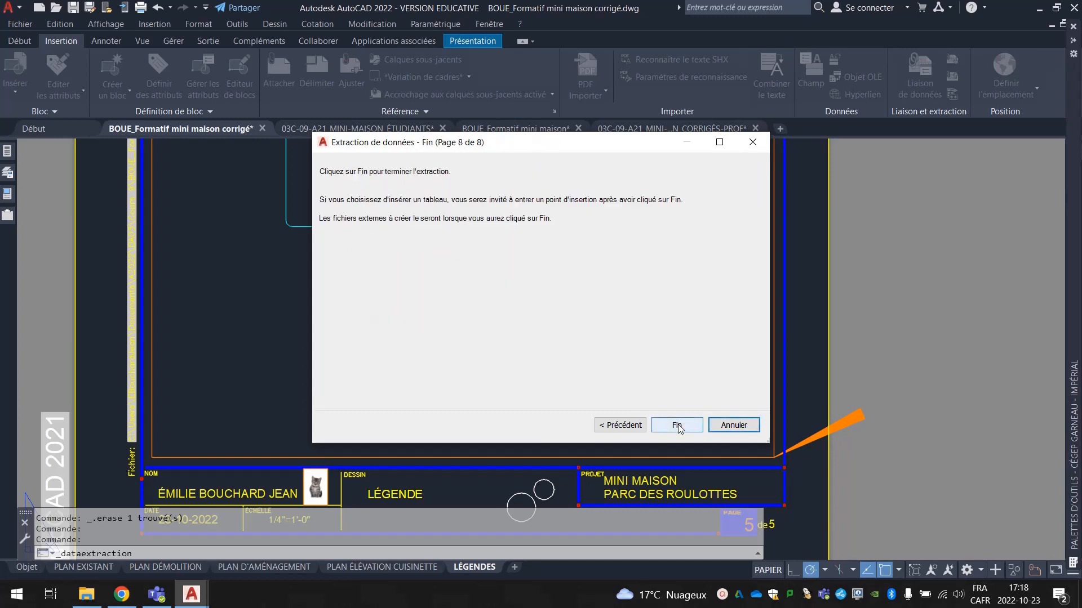
left_click(677, 427)
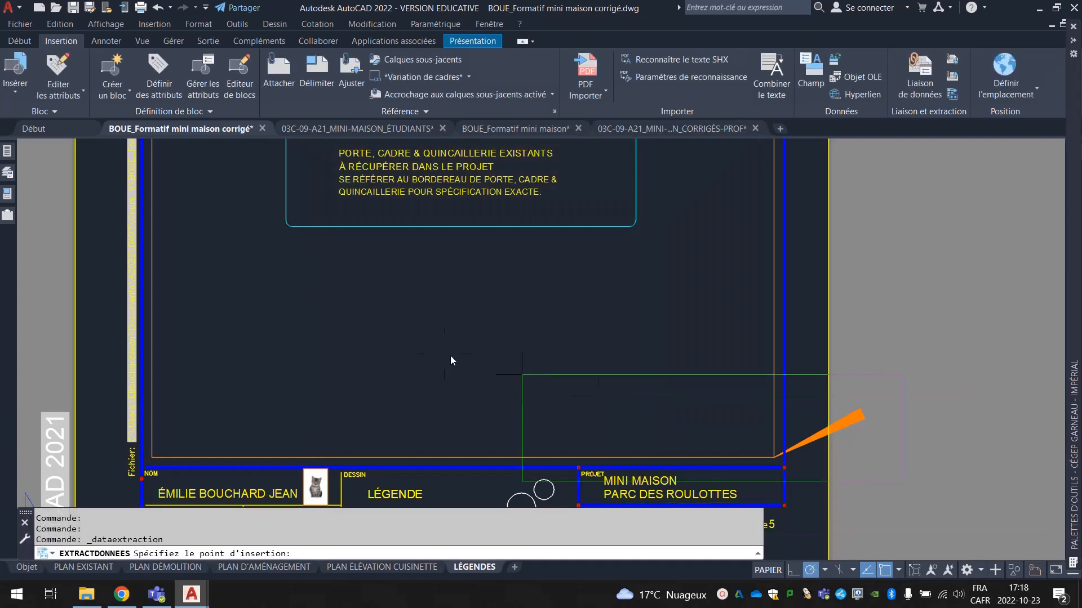
left_click(272, 277)
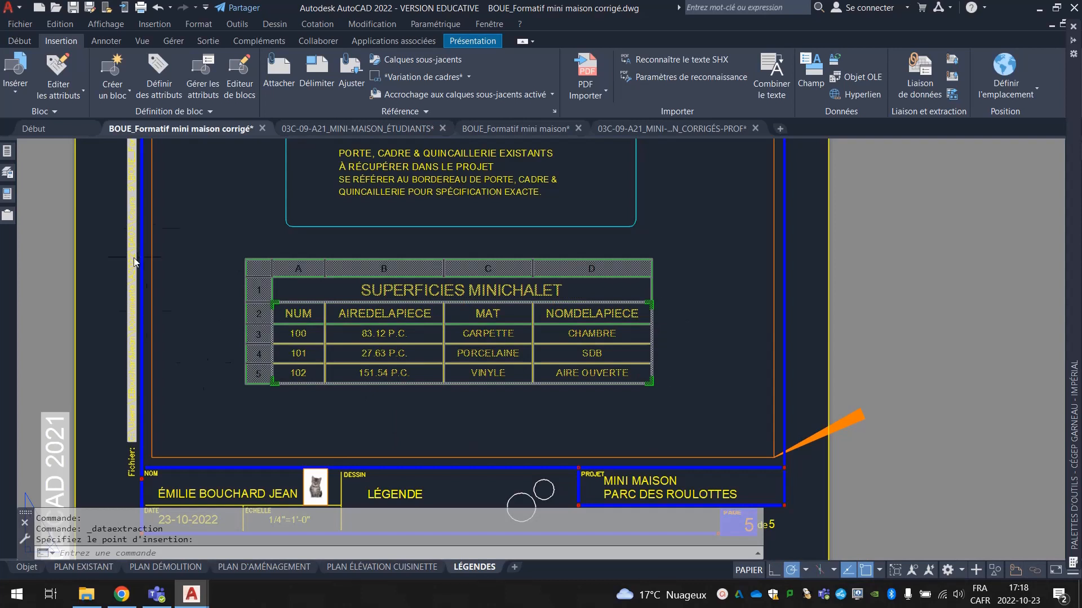
key("Escape")
- On the PLAN D'AMÉNAGEMENT layout, set the MAT attribute of the room 102 AIRE OUVERTE identification block to BOIS D'INGÉNÉRIE
scroll(735, 247, "down", 3)
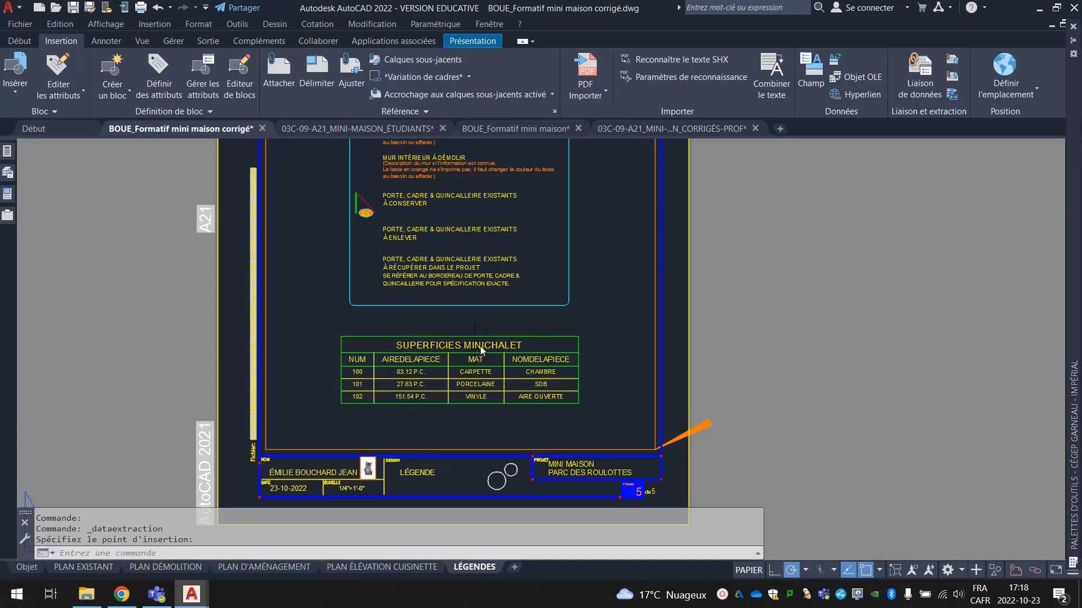
left_click_drag(481, 350, 473, 398)
left_click(267, 566)
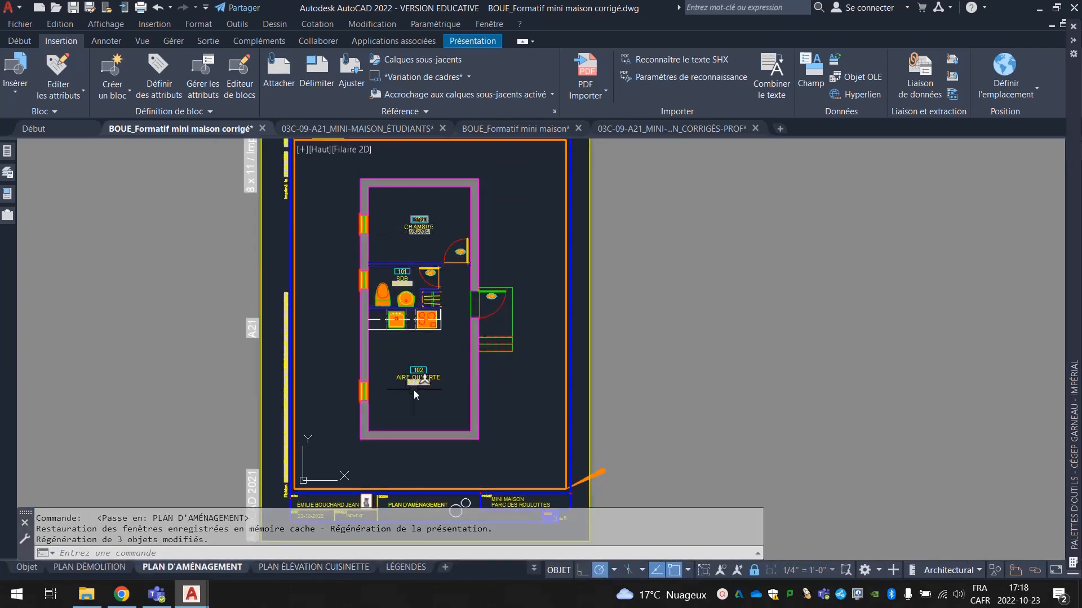
scroll(411, 400, "up", 4)
scroll(431, 343, "up", 2)
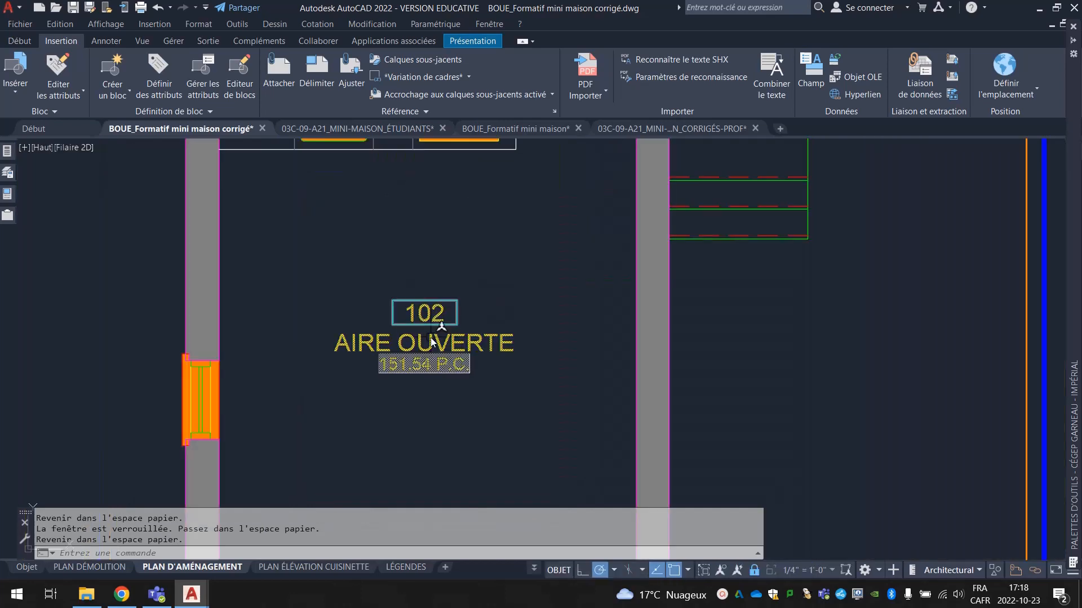
double_click(431, 341)
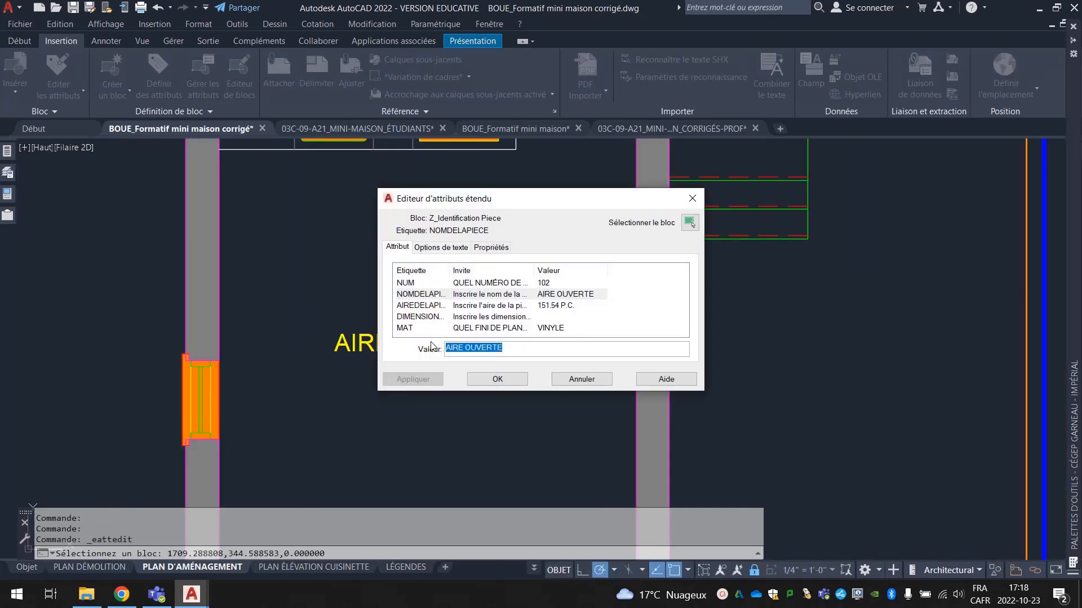
left_click(565, 329)
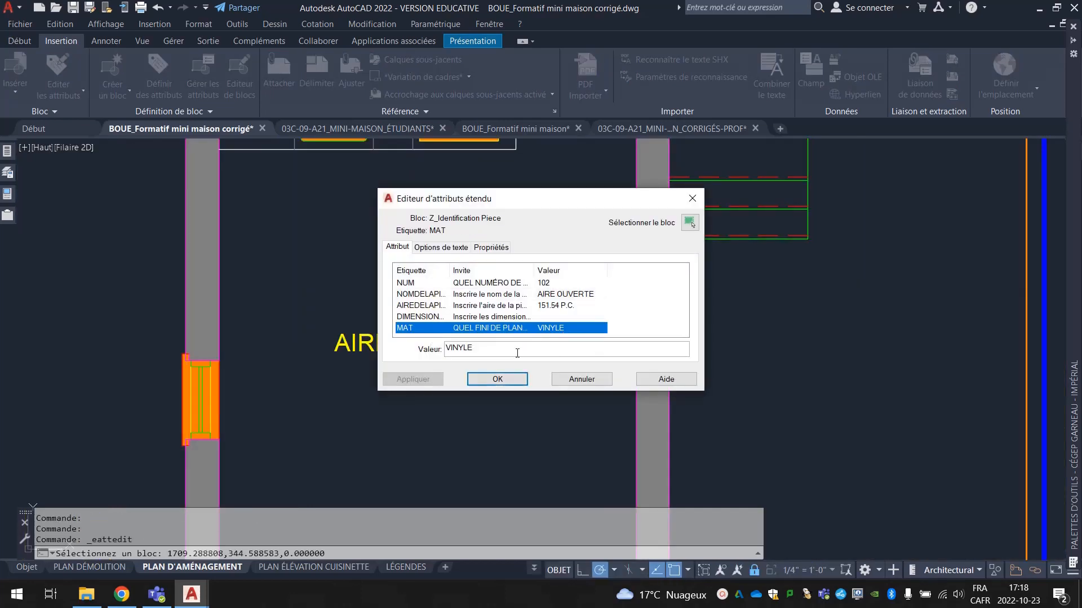
type("BOIS")
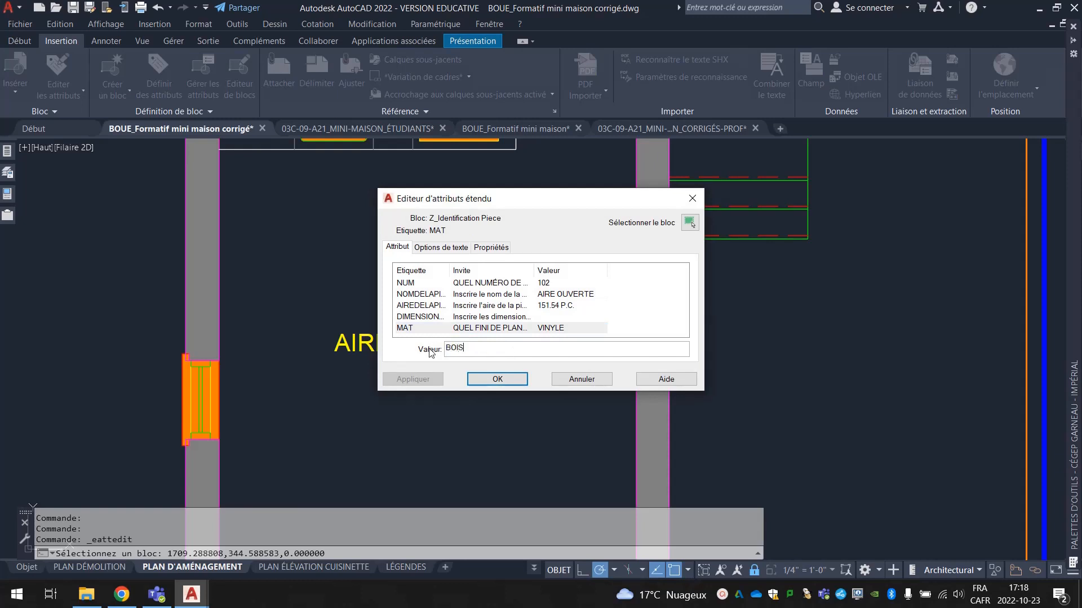
type(" D'INGÉNÉRIE")
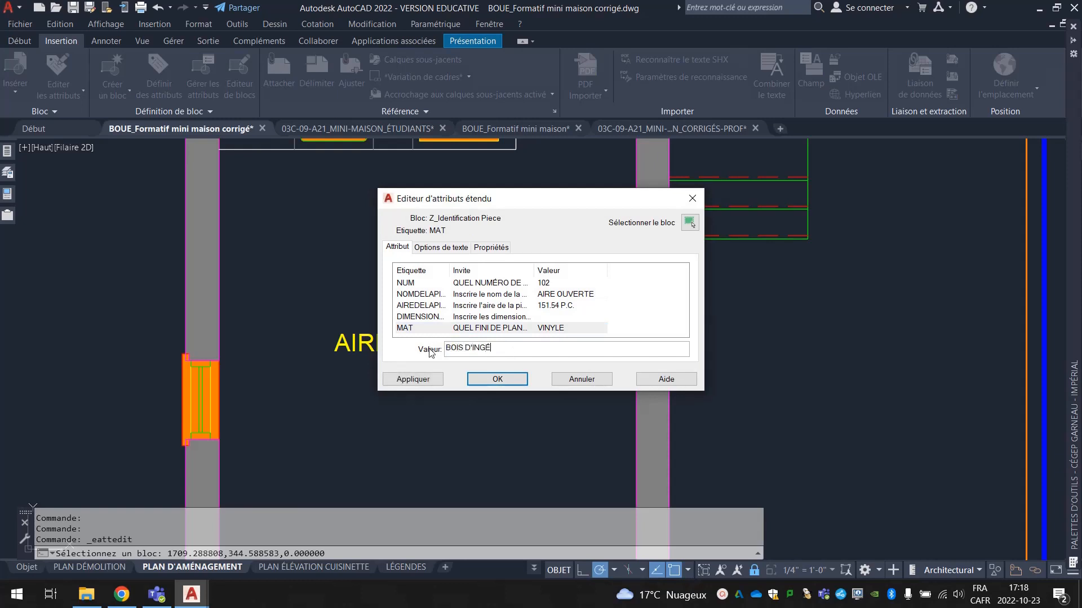
left_click(494, 382)
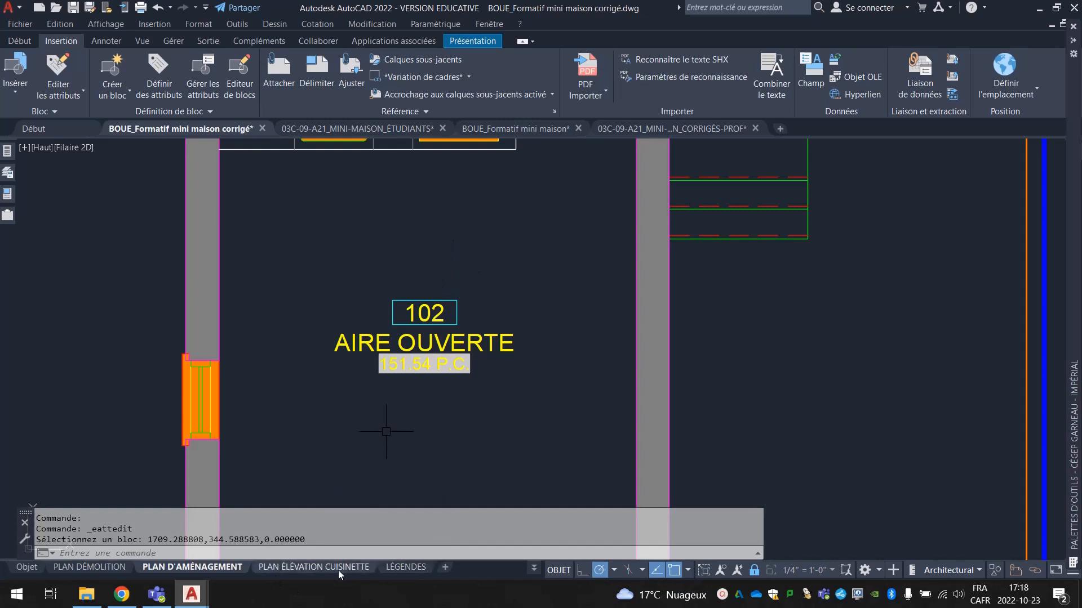
- Return to the LÉGENDES layout and update the data links of the SUPERFICIES MINICHALET table
left_click(416, 568)
left_click(567, 395)
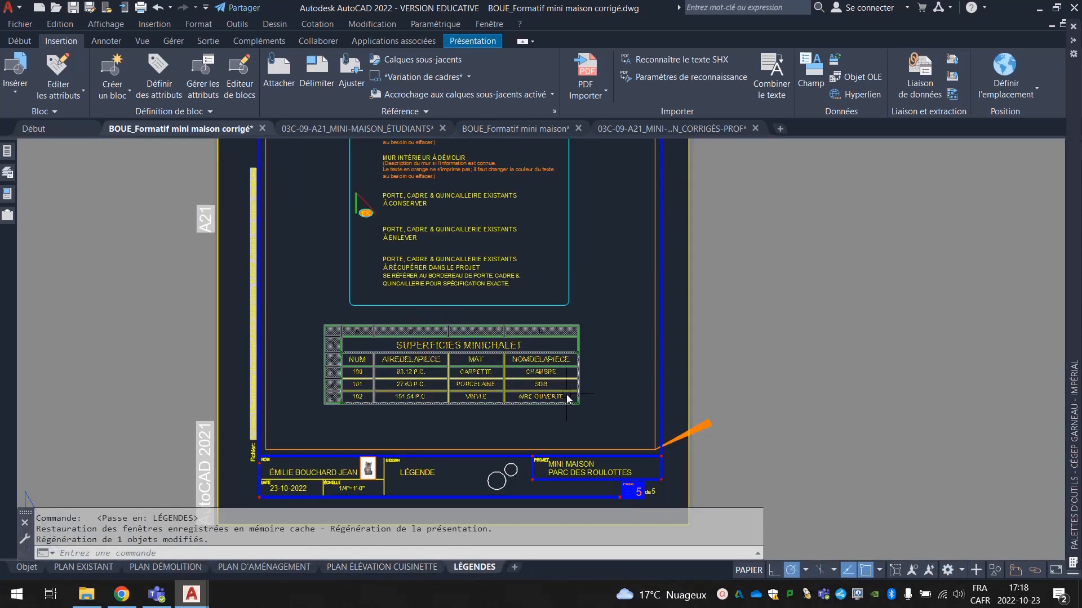
scroll(560, 389, "up", 2)
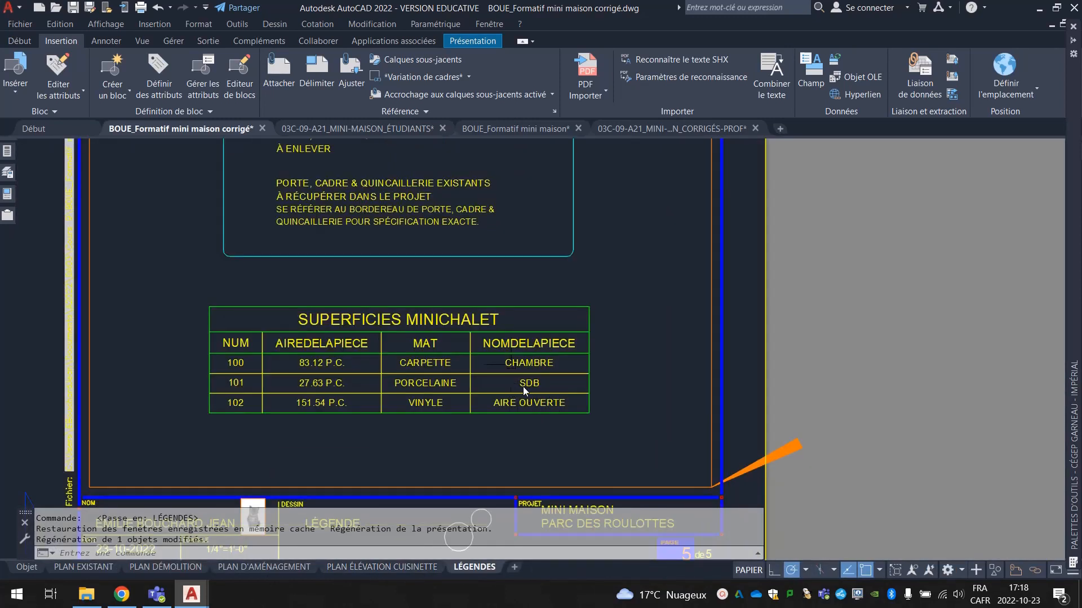
left_click(611, 440)
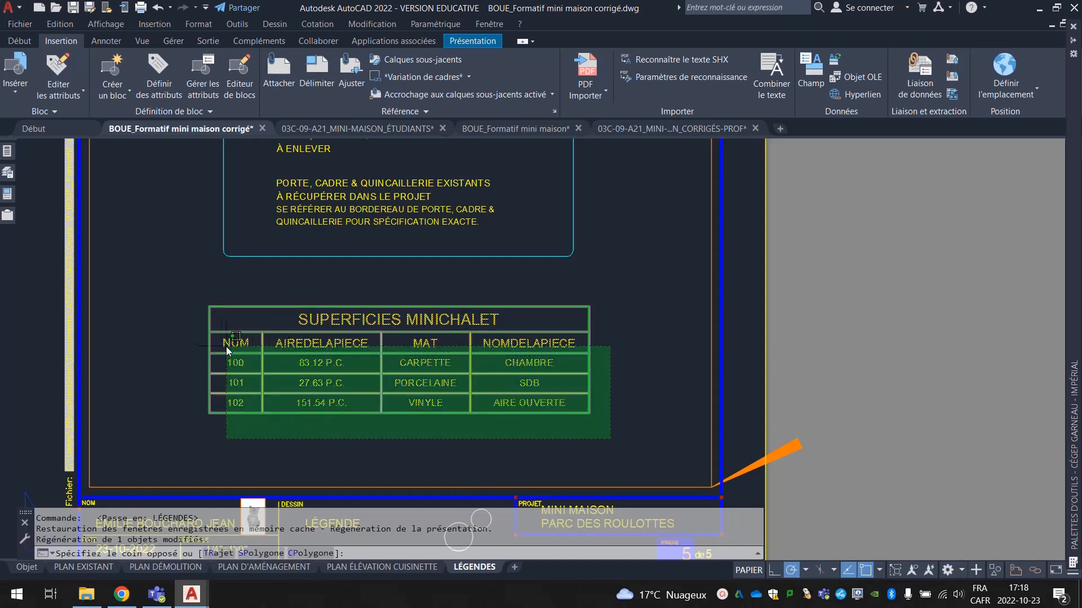
left_click(185, 350)
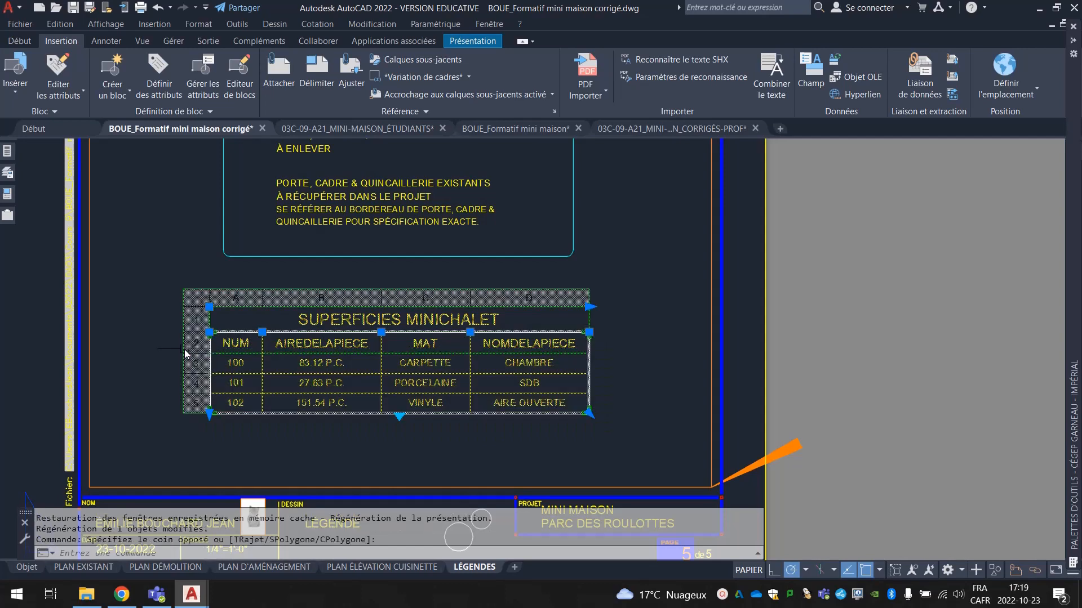
right_click(427, 403)
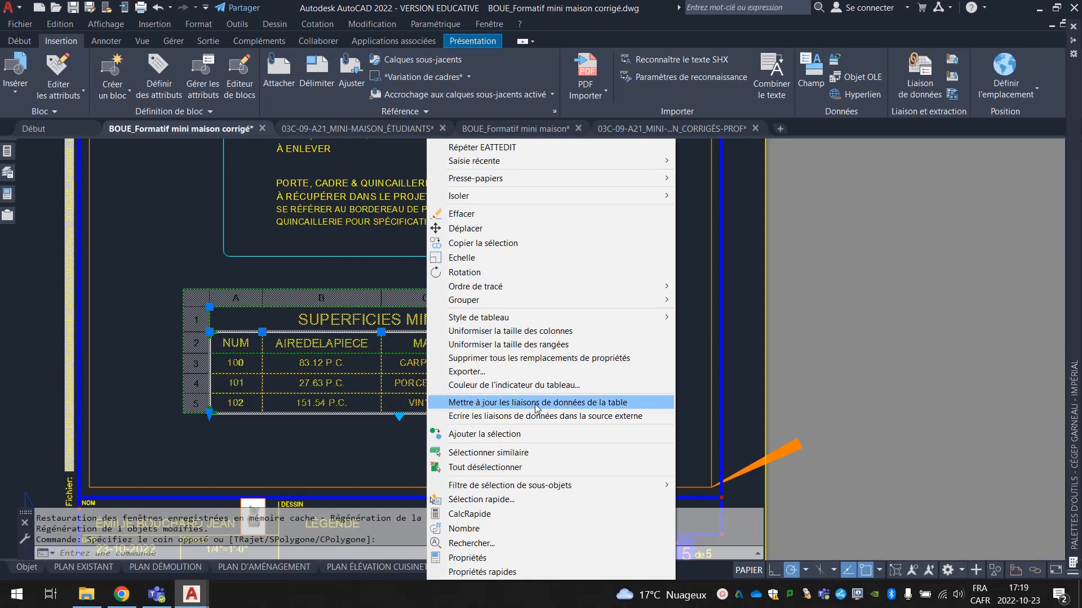
left_click(639, 403)
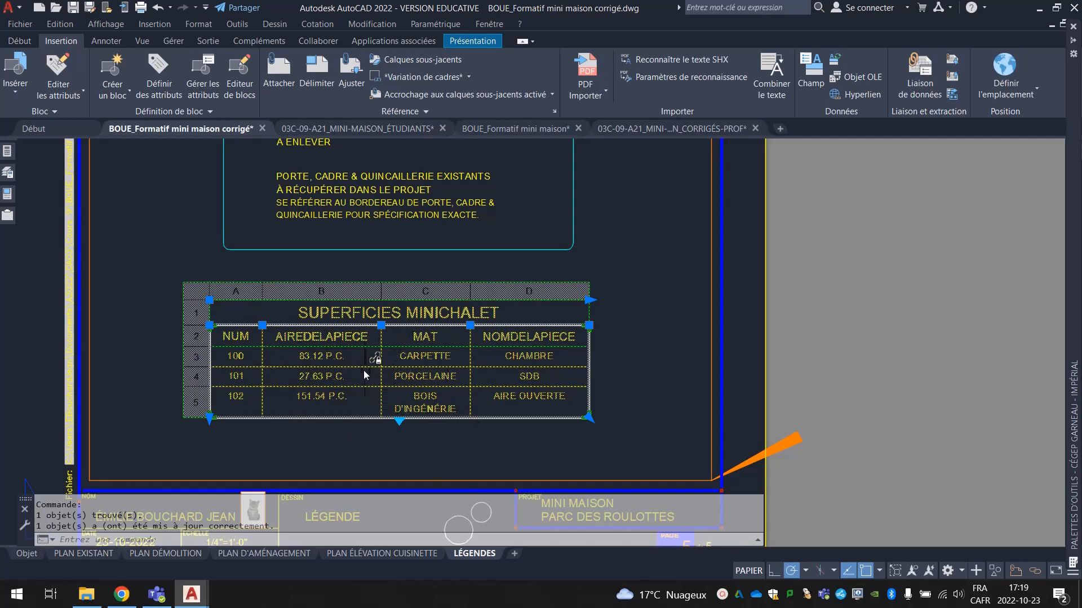
right_click(428, 382)
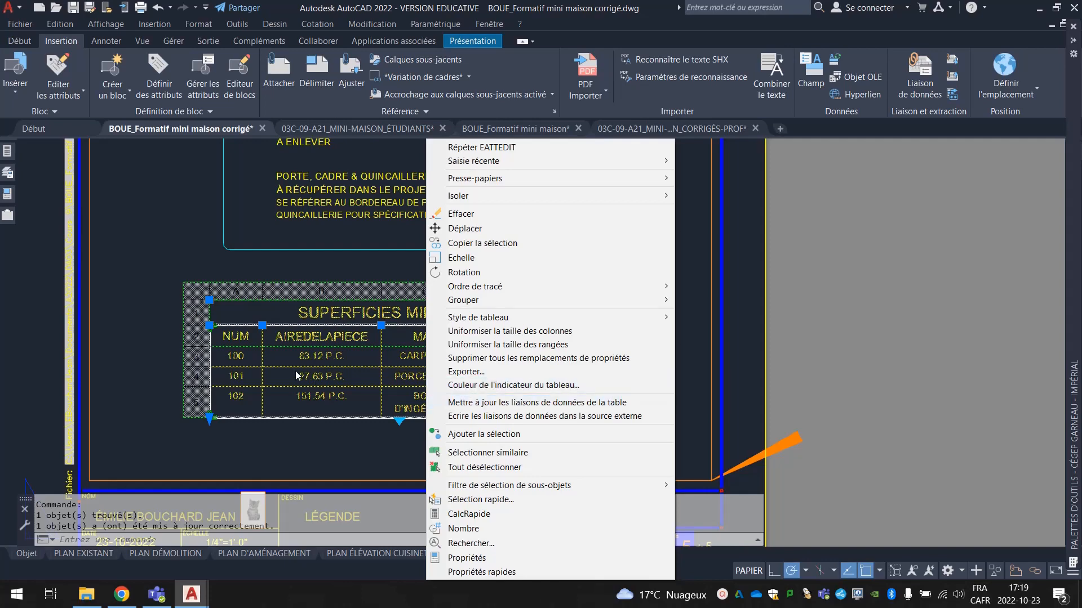
key("Escape")
key("Escape")
scroll(603, 361, "down", 4)
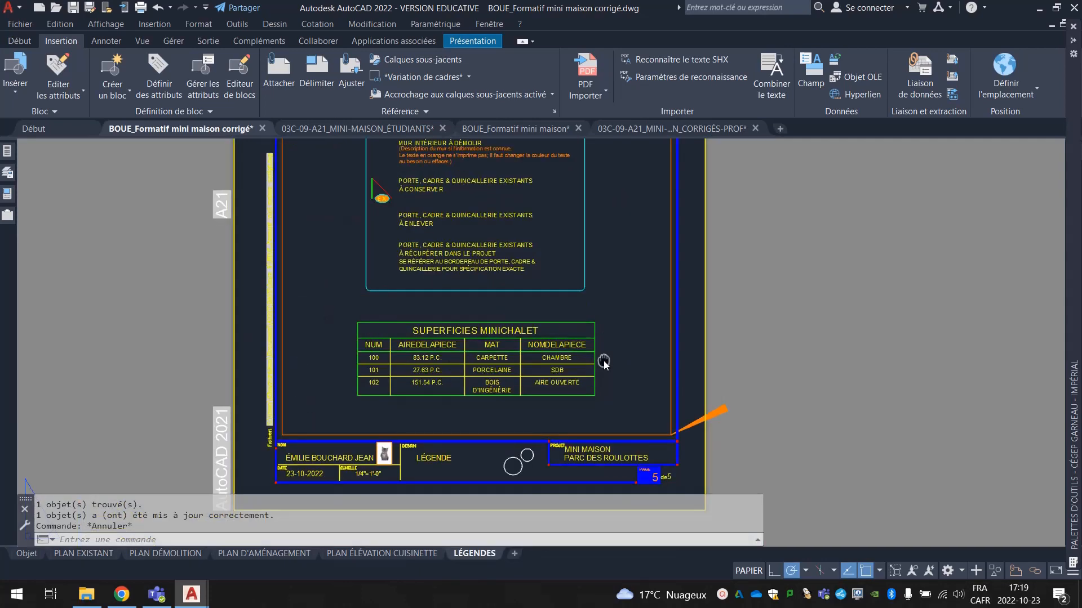
scroll(589, 388, "up", 2)
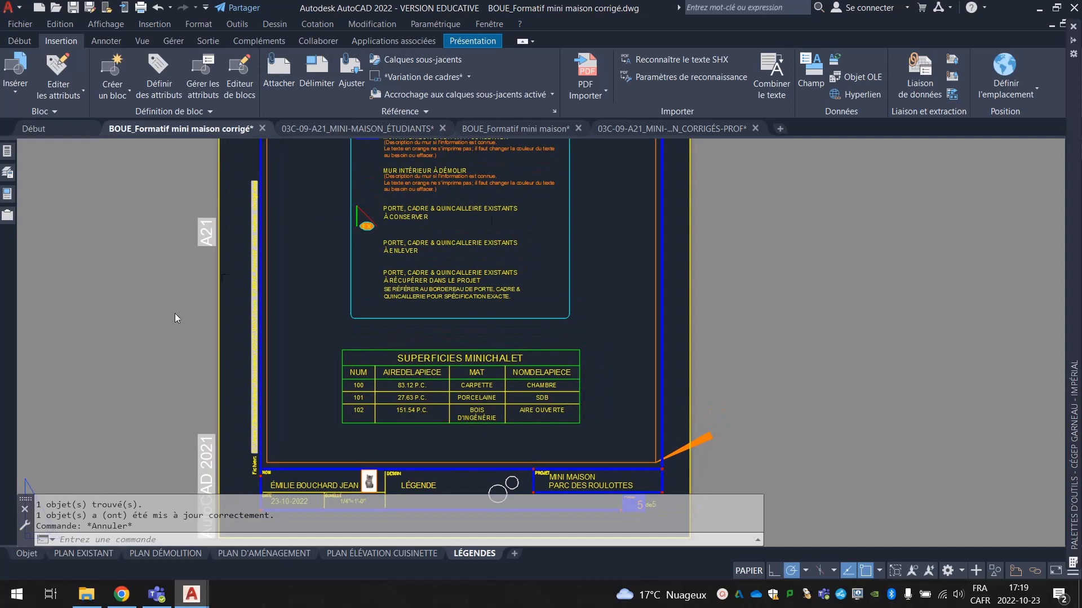